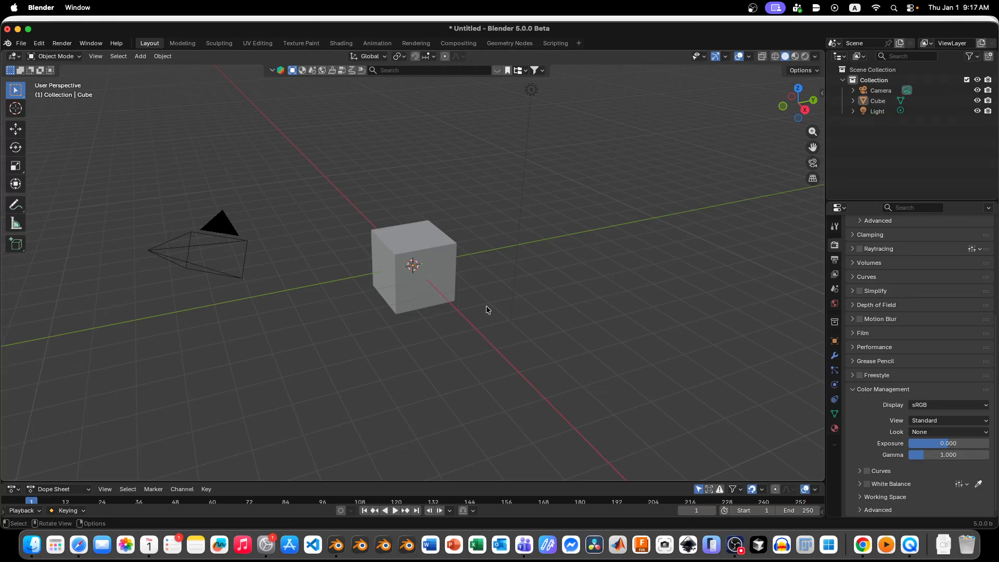
Step: Delete all default objects from the scene and view the empty scene from the top
{"action": "key", "text": "a"}
{"action": "key", "text": "Delete"}
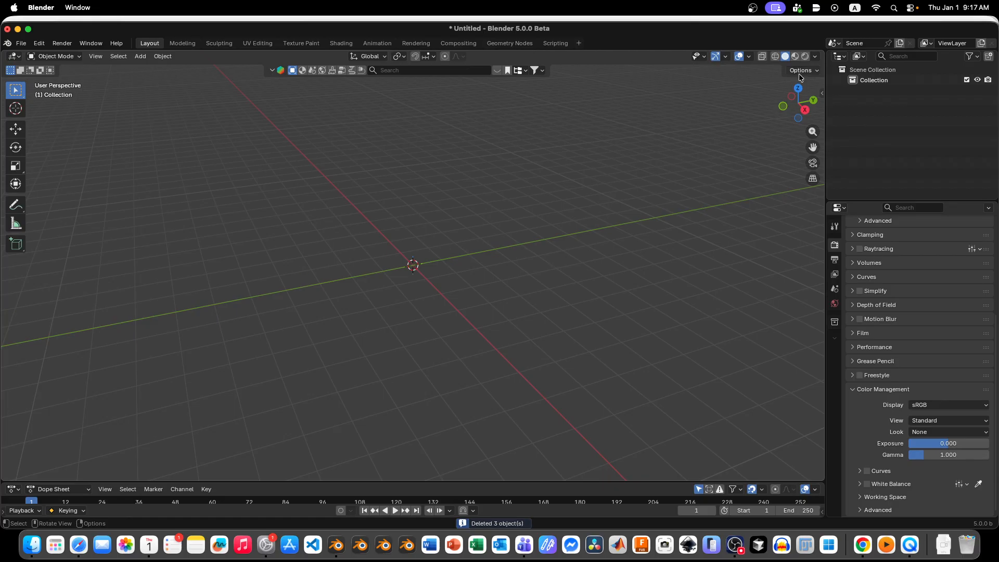
{"action": "left_click", "coordinate": [797, 90]}
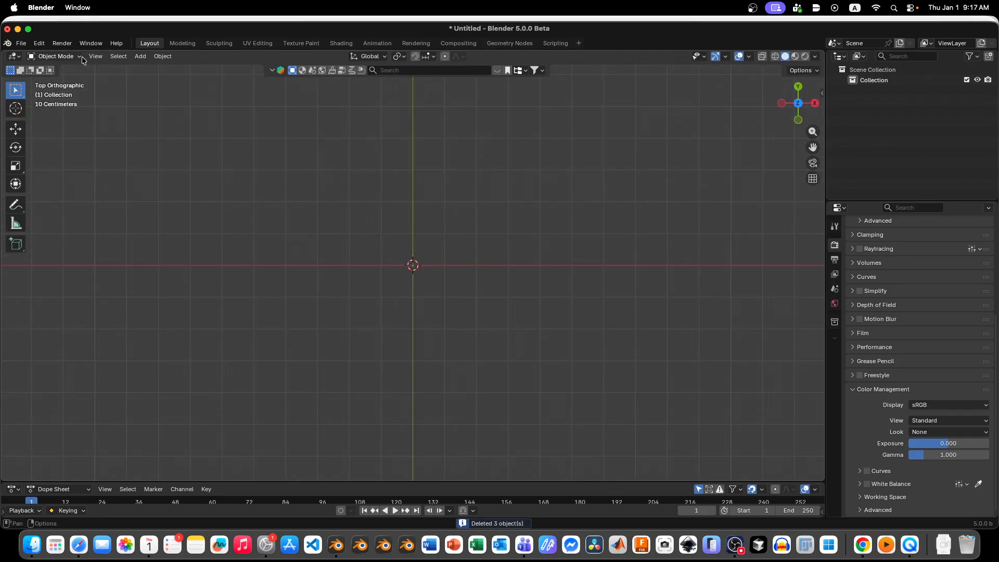
Step: Start appending data and browse to the Object folder of "Callout for Blender.blend" in the Blender My Store folder
{"action": "left_click", "coordinate": [23, 44]}
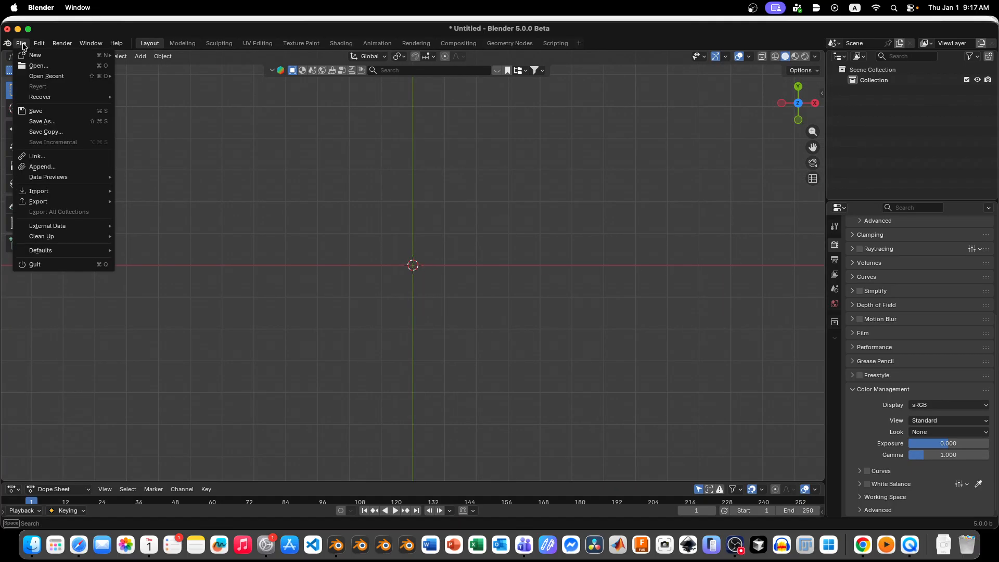
{"action": "left_click", "coordinate": [52, 170]}
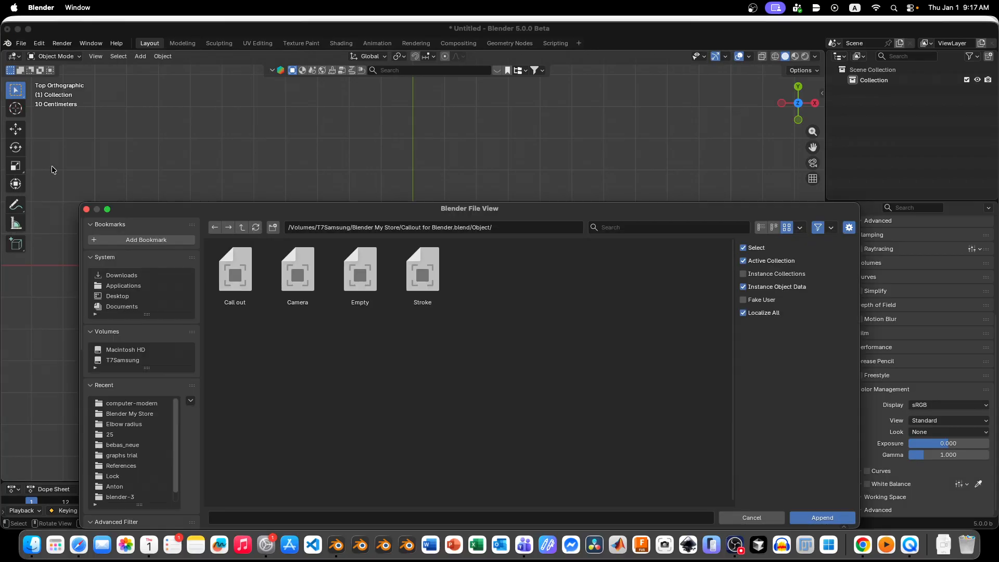
{"action": "double_click", "coordinate": [235, 268]}
{"action": "left_click", "coordinate": [243, 228]}
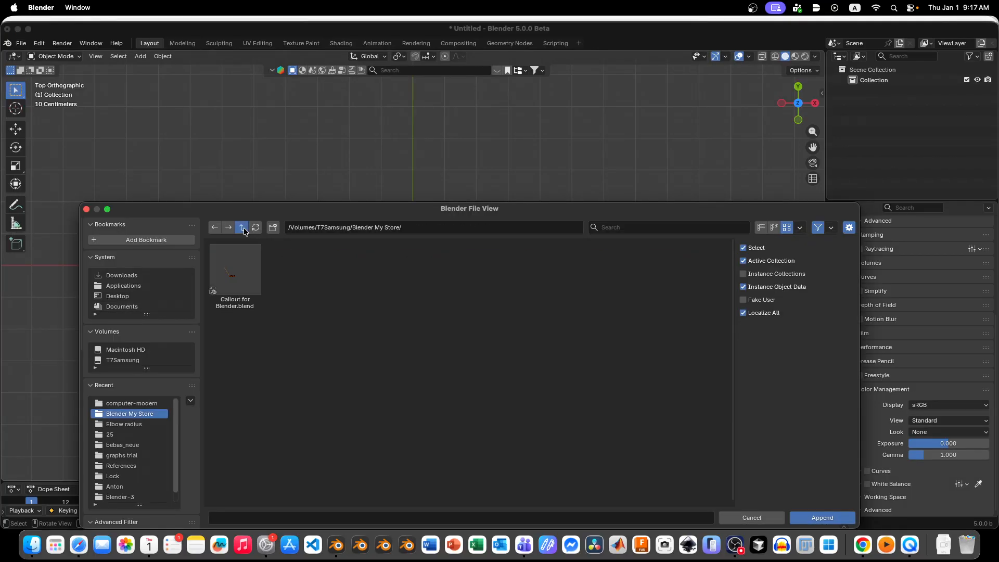
{"action": "left_click", "coordinate": [243, 227]}
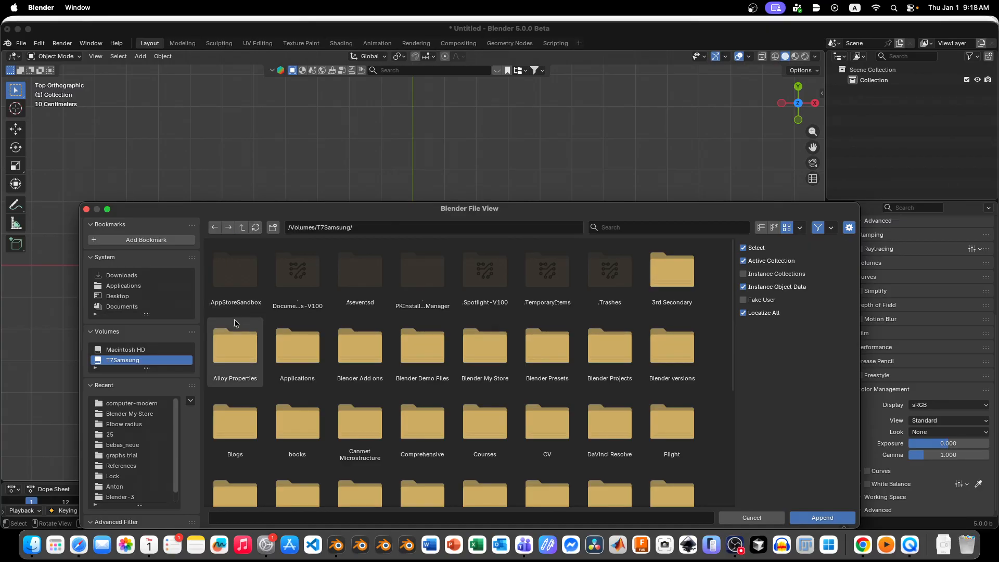
{"action": "scroll", "coordinate": [455, 381], "scroll_direction": "down", "scroll_amount": 3}
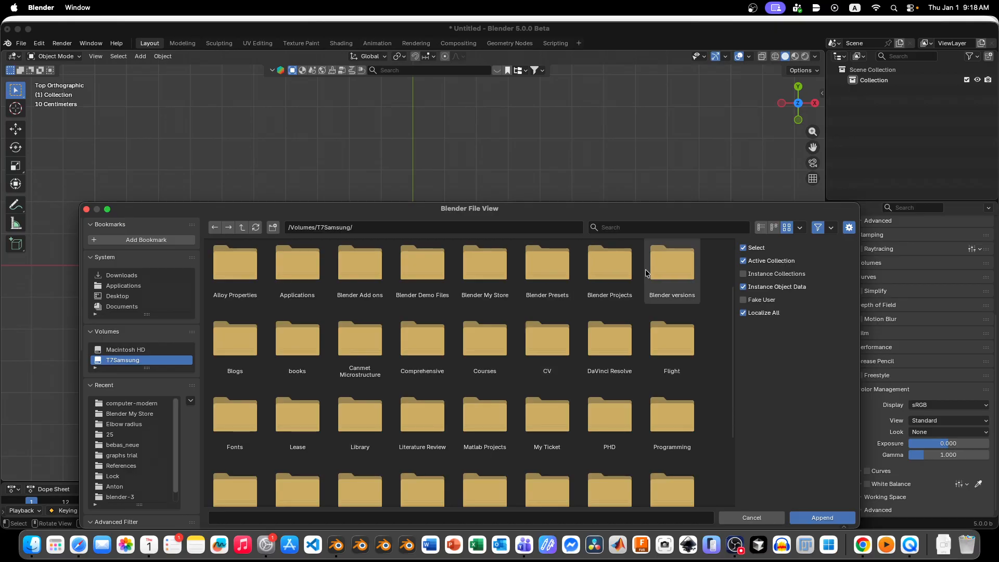
{"action": "double_click", "coordinate": [504, 273]}
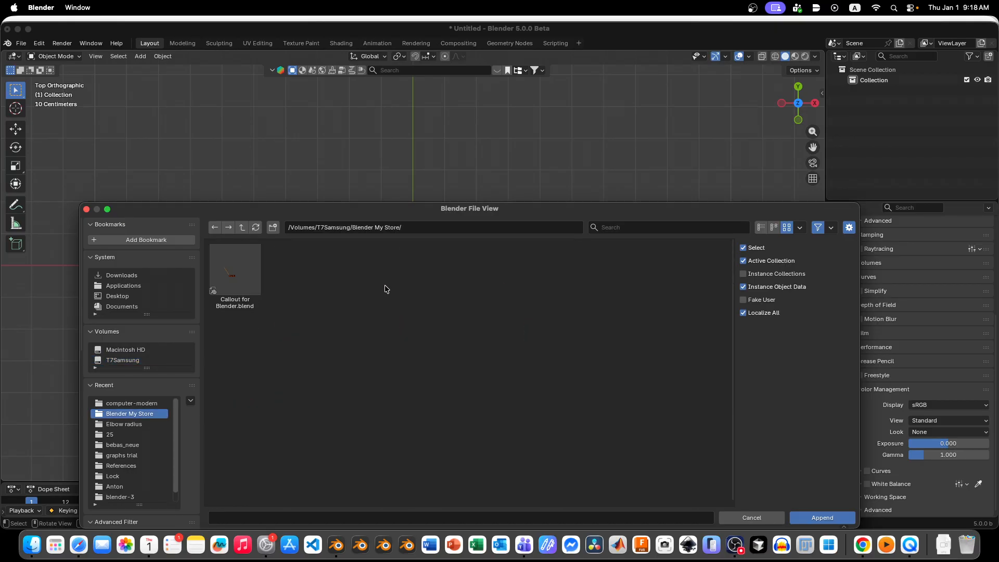
{"action": "double_click", "coordinate": [235, 267]}
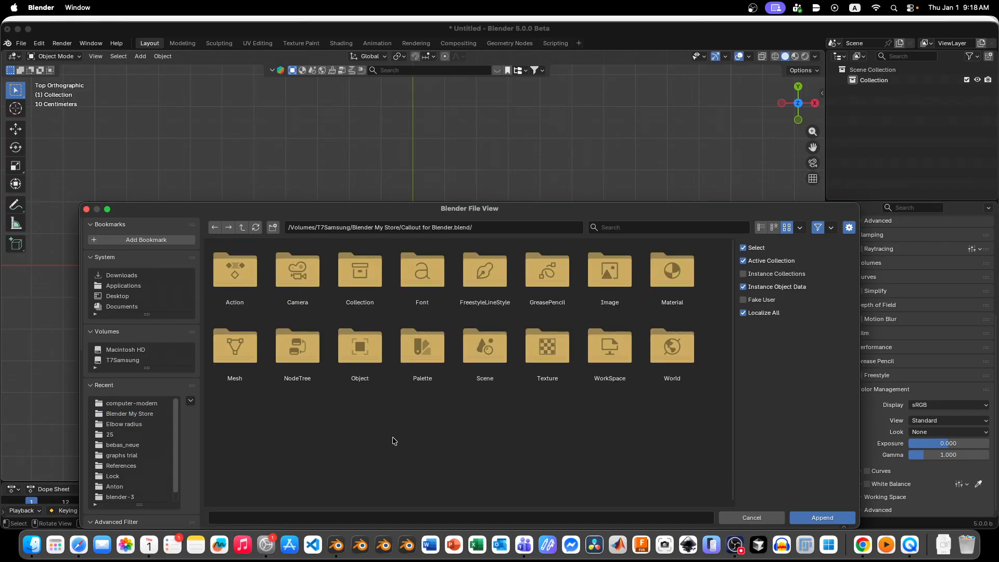
{"action": "double_click", "coordinate": [353, 355]}
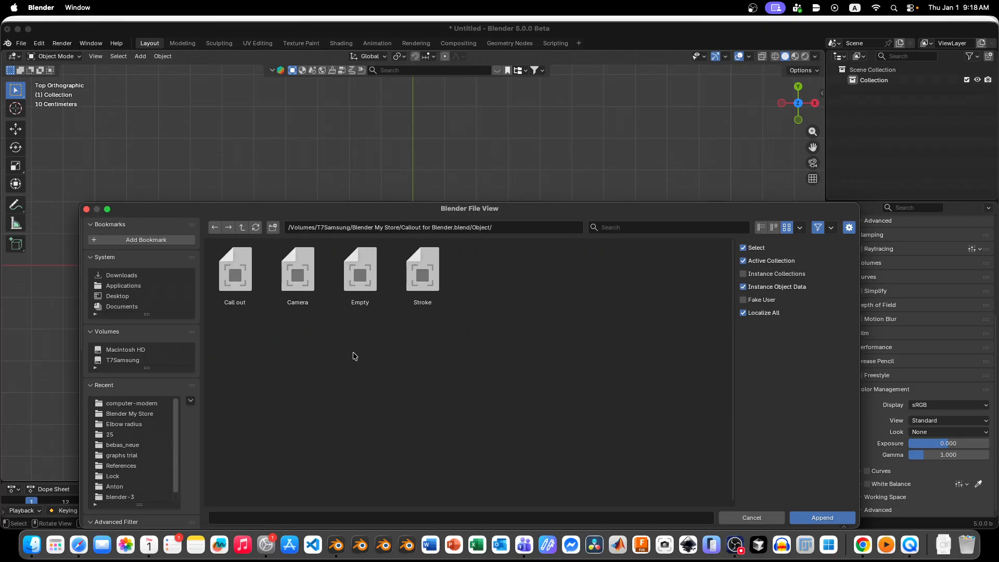
Step: Append the Call out, Empty and Stroke objects together, leaving out the Camera
{"action": "left_click", "coordinate": [226, 284]}
{"action": "left_click", "coordinate": [360, 282], "text": "shift"}
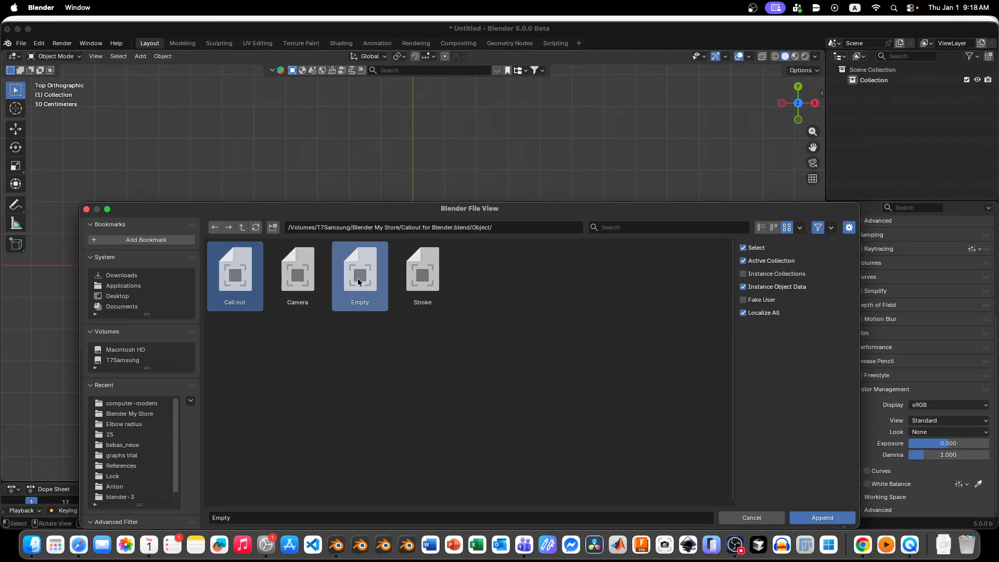
{"action": "left_click", "coordinate": [417, 286], "text": "shift"}
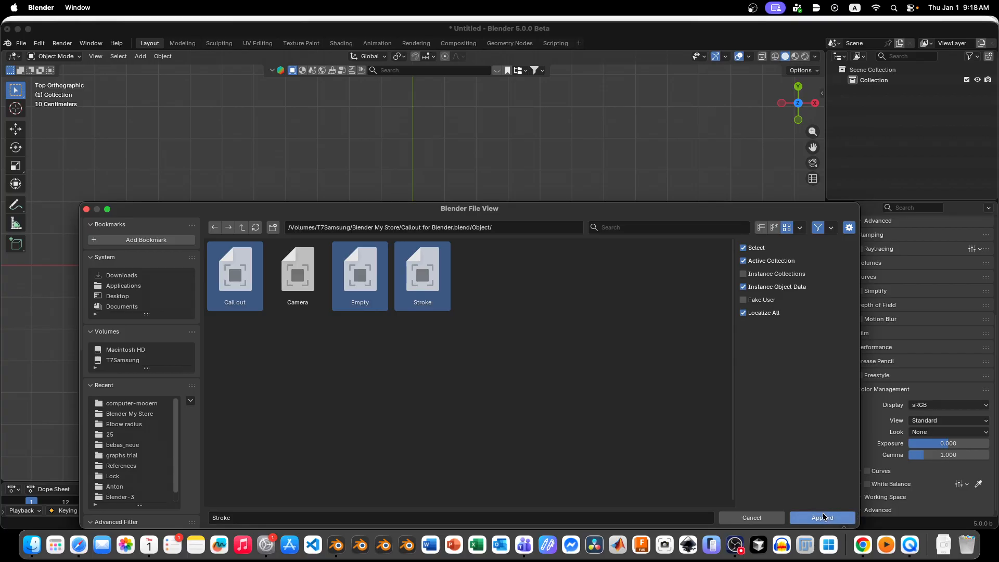
{"action": "left_click", "coordinate": [801, 518]}
Step: Show the appended callout in Rendered viewport shading and clear the selection
{"action": "scroll", "coordinate": [380, 286], "scroll_direction": "down", "scroll_amount": 20}
{"action": "scroll", "coordinate": [455, 289], "scroll_direction": "up", "scroll_amount": 4}
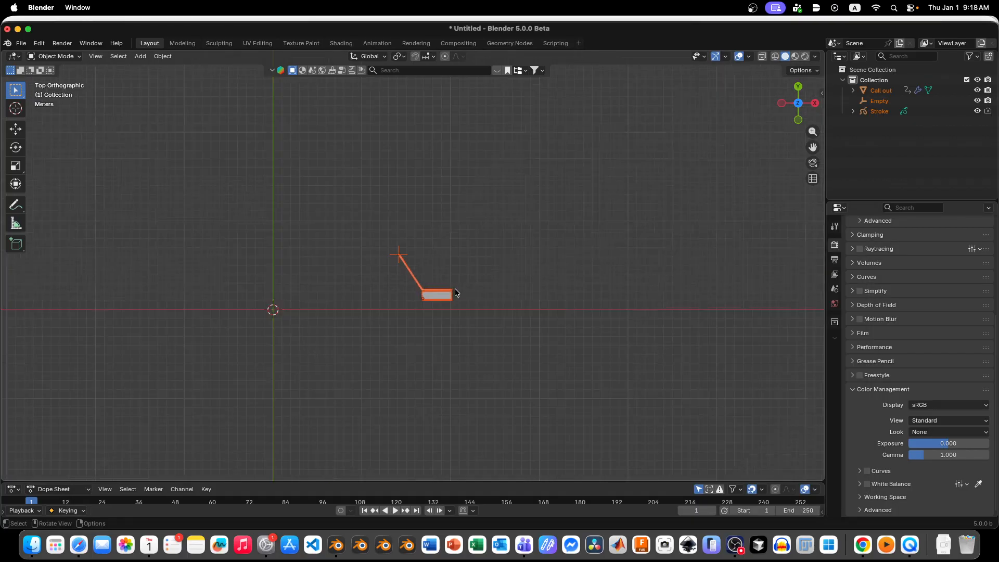
{"action": "left_click_drag", "start_coordinate": [466, 214], "coordinate": [367, 368]}
{"action": "scroll", "coordinate": [424, 264], "scroll_direction": "up", "scroll_amount": 4}
{"action": "scroll", "coordinate": [366, 279], "scroll_direction": "down", "scroll_amount": 1}
{"action": "scroll", "coordinate": [480, 229], "scroll_direction": "up", "scroll_amount": 1}
{"action": "left_click", "coordinate": [806, 56]}
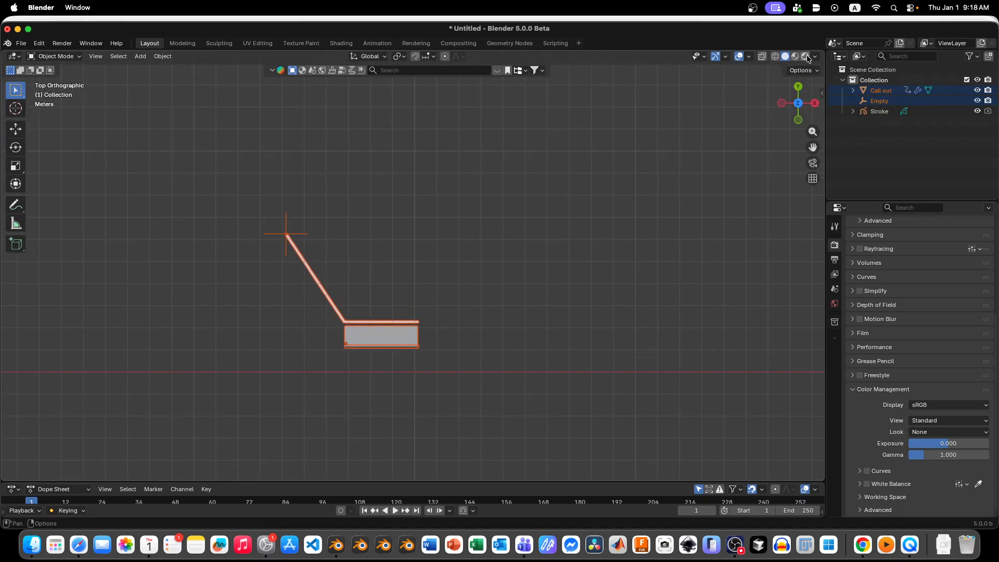
{"action": "left_click", "coordinate": [480, 345]}
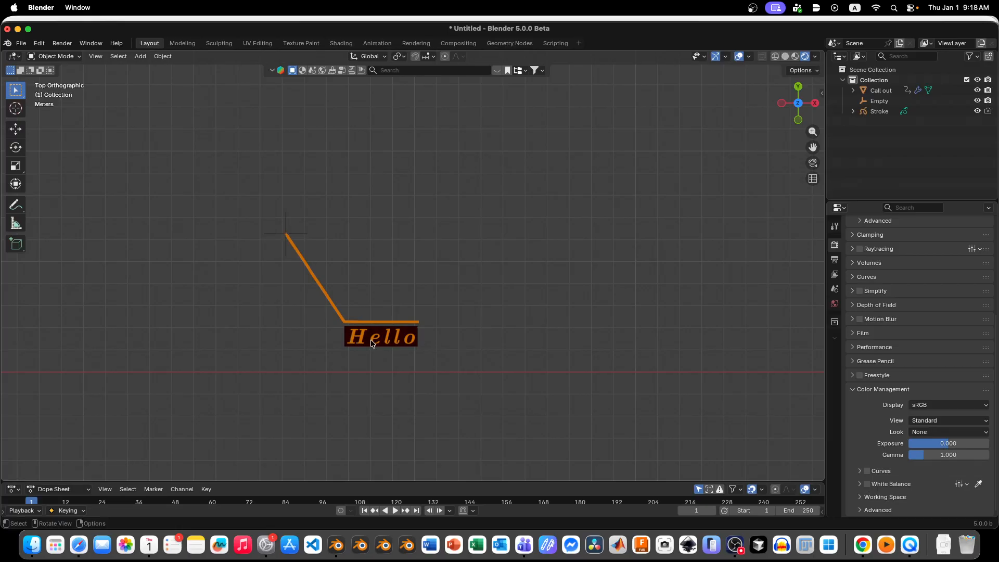
Step: Move the Empty at the arrow's end up and to the left, farther from the callout text
{"action": "left_click", "coordinate": [288, 233]}
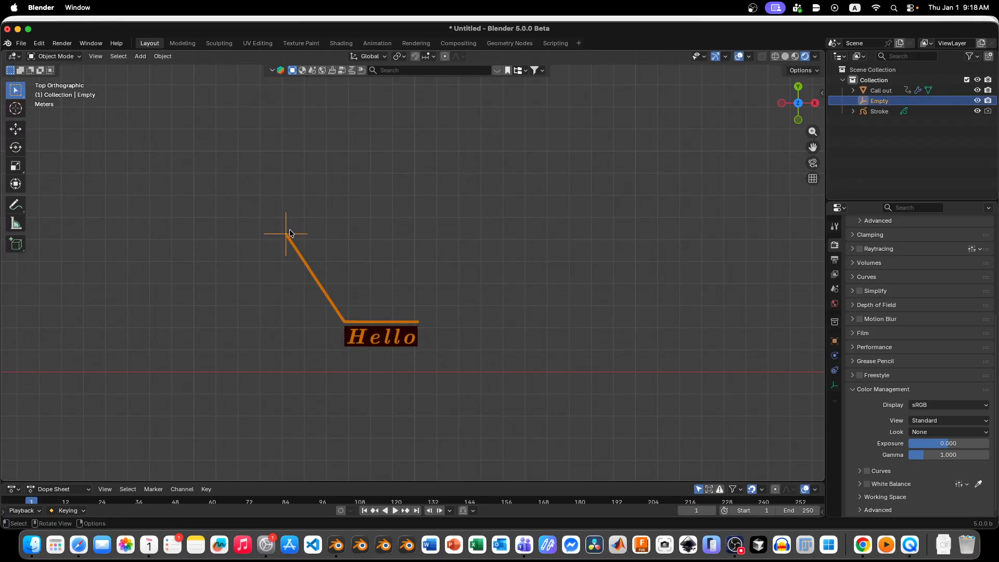
{"action": "left_click_drag", "start_coordinate": [290, 235], "coordinate": [260, 205]}
Step: Display the Call out object's modifier settings and test its Animation Factor at 0, returning it to 1
{"action": "left_click", "coordinate": [405, 343]}
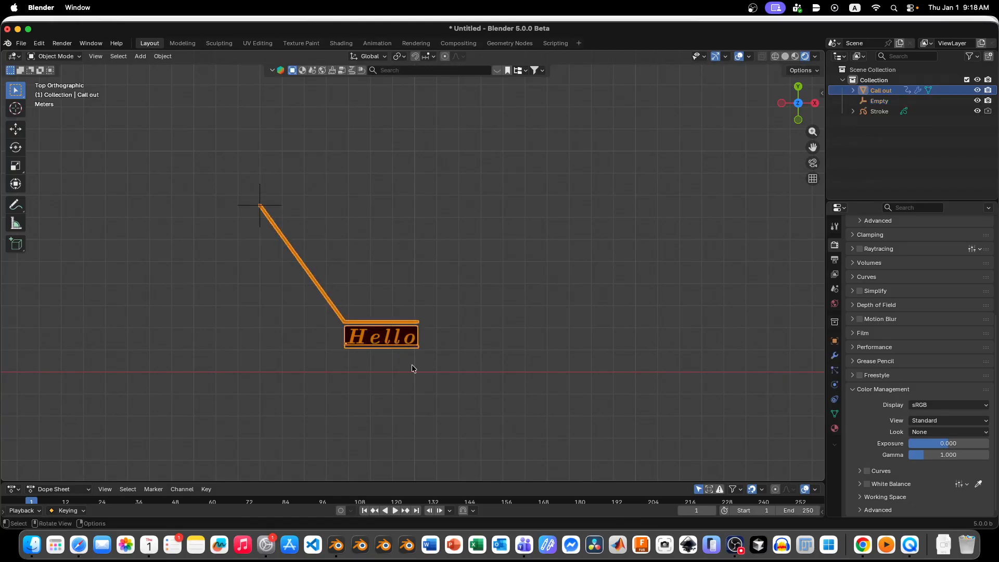
{"action": "left_click", "coordinate": [530, 302]}
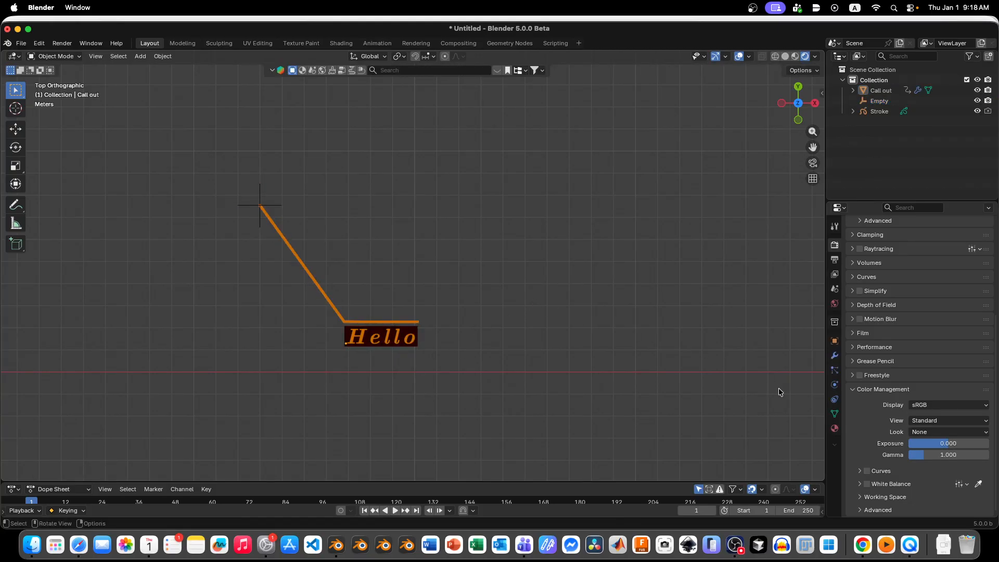
{"action": "left_click", "coordinate": [835, 358]}
{"action": "left_click_drag", "start_coordinate": [826, 281], "coordinate": [787, 281]}
{"action": "scroll", "coordinate": [895, 312], "scroll_direction": "up", "scroll_amount": 3}
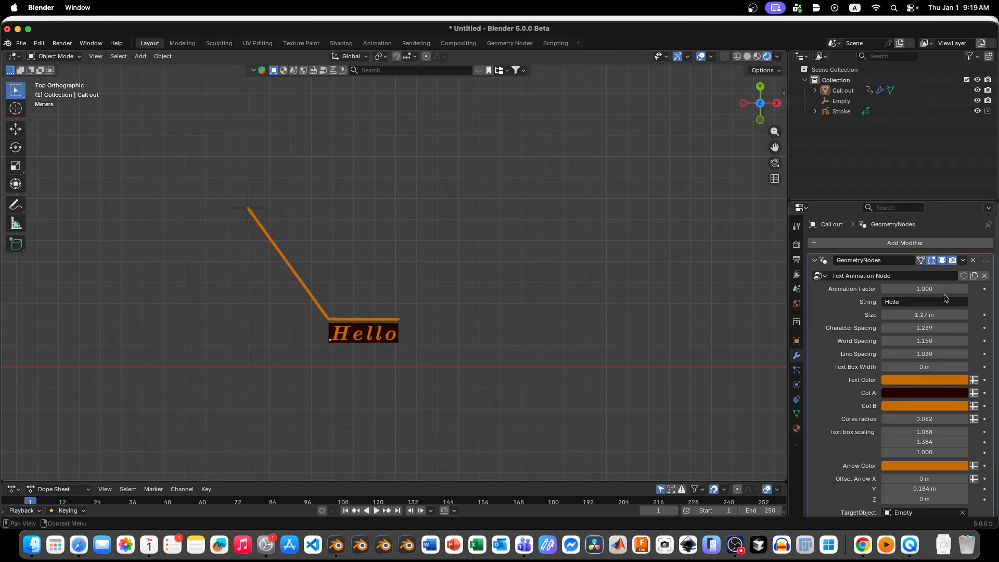
{"action": "left_click_drag", "start_coordinate": [944, 290], "coordinate": [885, 290]}
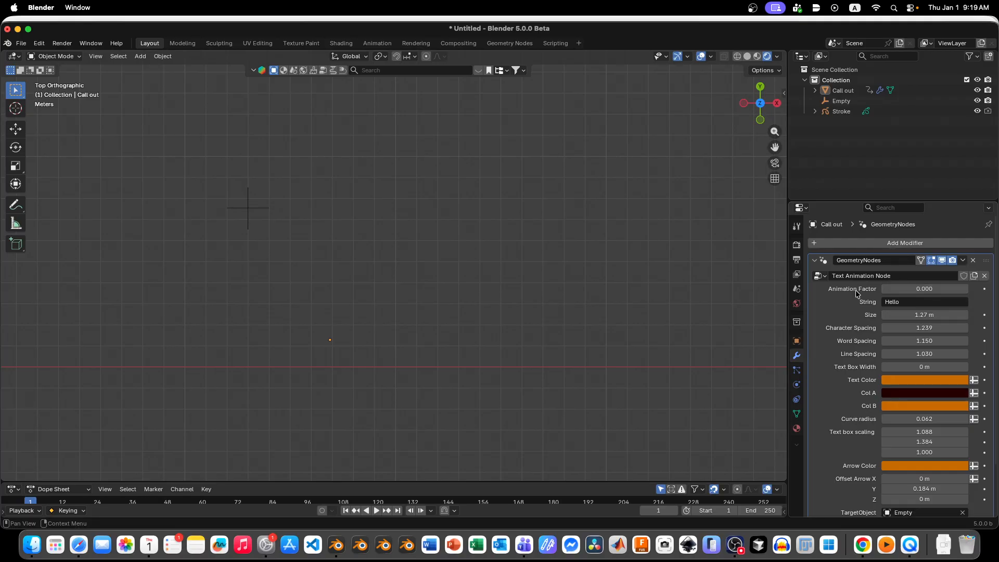
{"action": "mouse_move", "coordinate": [897, 288]}
{"action": "left_mouse_down"}
{"action": "mouse_move", "coordinate": [968, 288]}
{"action": "mouse_move", "coordinate": [894, 292]}
{"action": "left_mouse_up"}
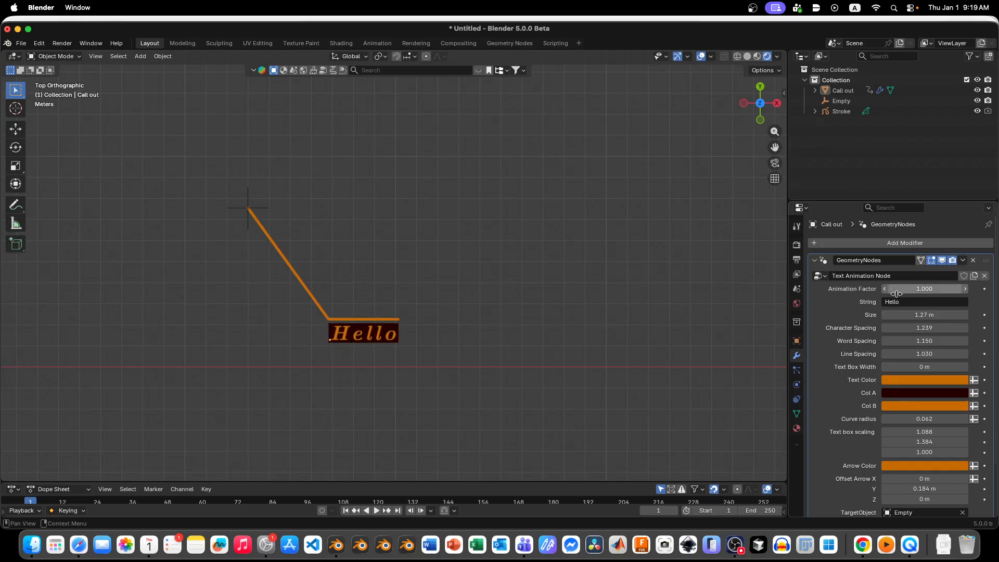
Step: Change the callout's text string to "Hello Everyone"
{"action": "left_click", "coordinate": [906, 301]}
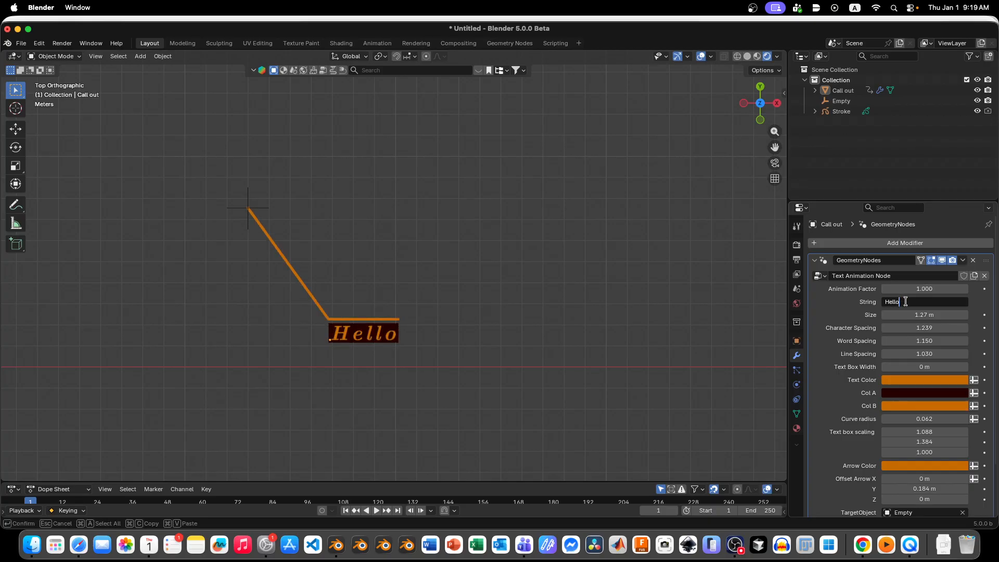
{"action": "type", "text": "Everyone"}
{"action": "key", "text": "Return"}
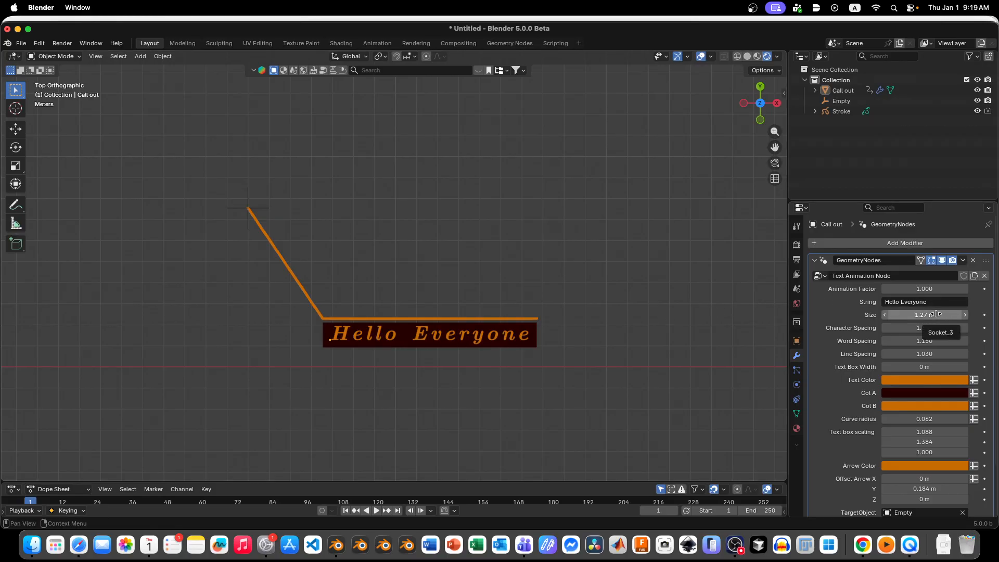
Step: Set the callout text's size to 1.19 m, its character spacing to 1.165 and its word spacing to 0.872
{"action": "mouse_move", "coordinate": [923, 314]}
{"action": "left_mouse_down"}
{"action": "mouse_move", "coordinate": [952, 313]}
{"action": "mouse_move", "coordinate": [898, 314]}
{"action": "mouse_move", "coordinate": [934, 314]}
{"action": "mouse_move", "coordinate": [917, 314]}
{"action": "left_mouse_up"}
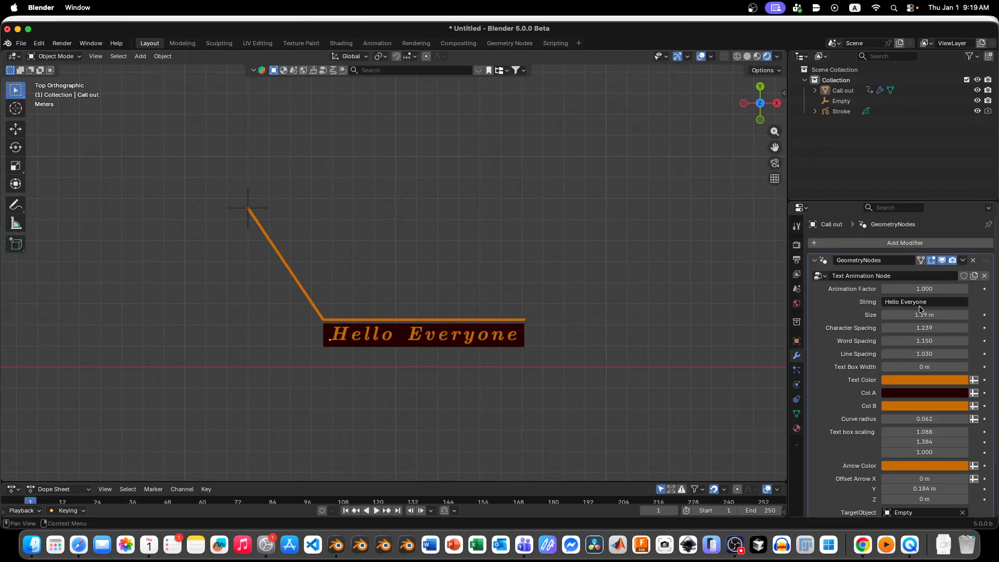
{"action": "mouse_move", "coordinate": [919, 326]}
{"action": "left_mouse_down"}
{"action": "mouse_move", "coordinate": [952, 326]}
{"action": "mouse_move", "coordinate": [906, 326]}
{"action": "mouse_move", "coordinate": [957, 326]}
{"action": "mouse_move", "coordinate": [911, 326]}
{"action": "mouse_move", "coordinate": [932, 341]}
{"action": "mouse_move", "coordinate": [915, 344]}
{"action": "left_mouse_up"}
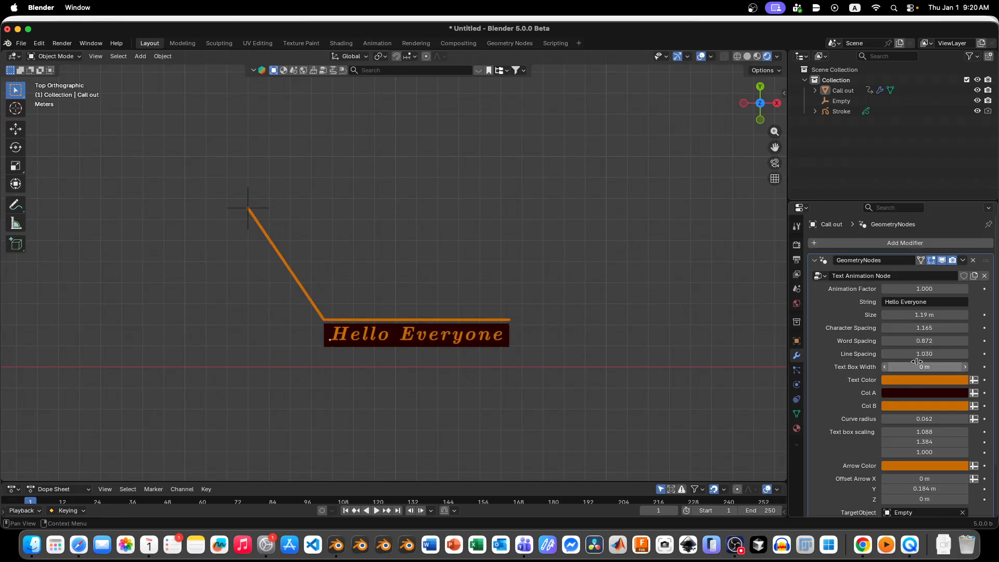
Step: Lengthen the callout's string by adding "alksdjflk alskdjfl ksajfdl aksdjfl salfjdlk" after "Hello Everyone"
{"action": "left_click", "coordinate": [943, 304]}
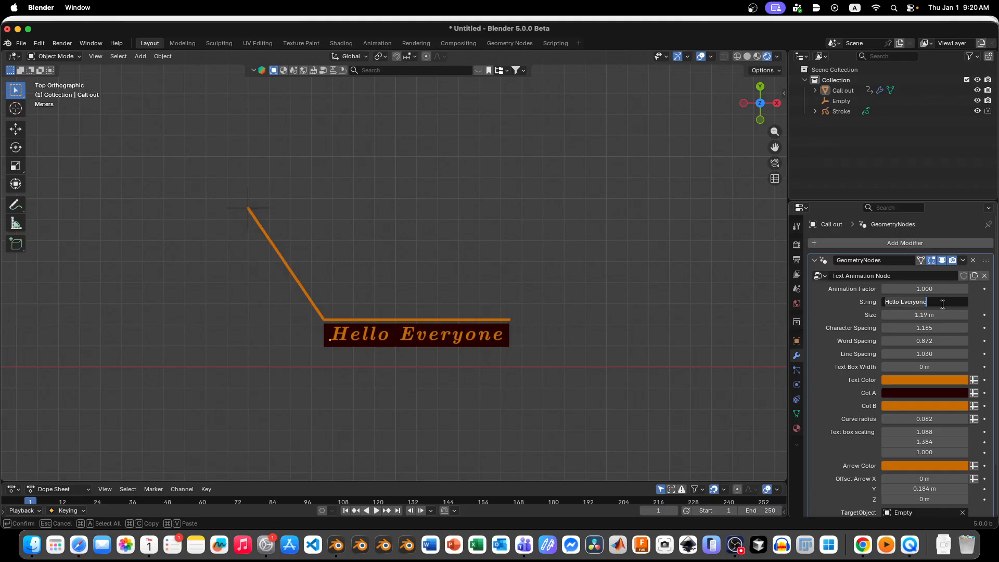
{"action": "left_click", "coordinate": [943, 305]}
{"action": "type", "text": "alksdjflk alskdjfl ksajfdl"}
{"action": "type", "text": " salfjdlk"}
{"action": "key", "text": "Return"}
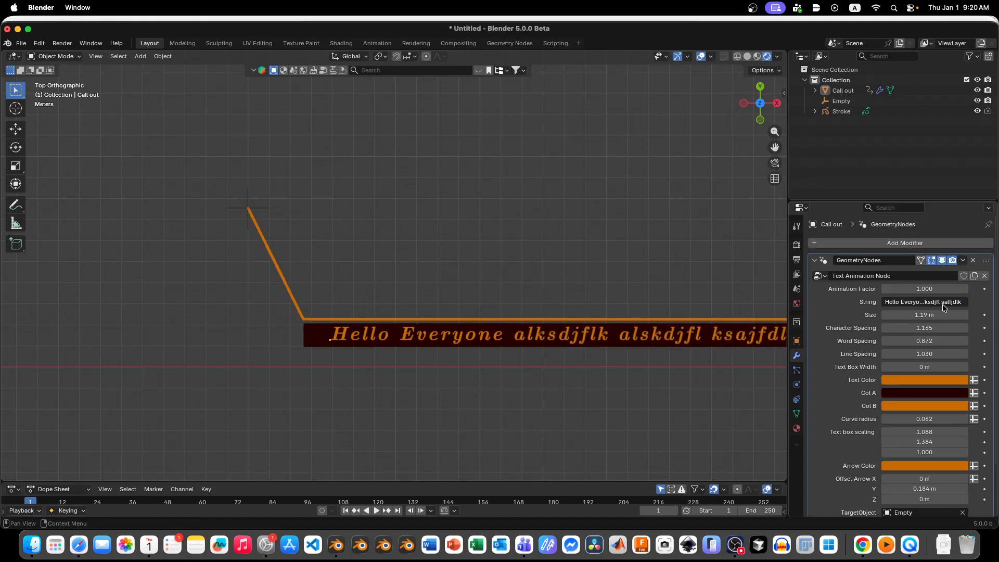
{"action": "scroll", "coordinate": [708, 376], "scroll_direction": "down", "scroll_amount": 5}
{"action": "scroll", "coordinate": [444, 340], "scroll_direction": "up", "scroll_amount": 2}
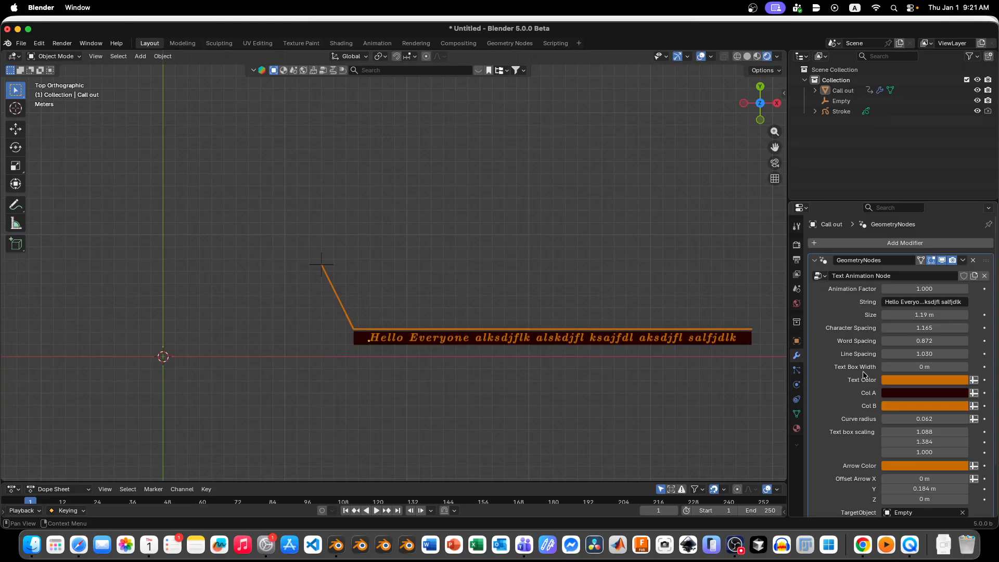
Step: Try text box widths of 13.1 m and 7.23 m, settle on 15.1 m, and set the line spacing to 1.322
{"action": "left_click_drag", "start_coordinate": [895, 370], "coordinate": [945, 369]}
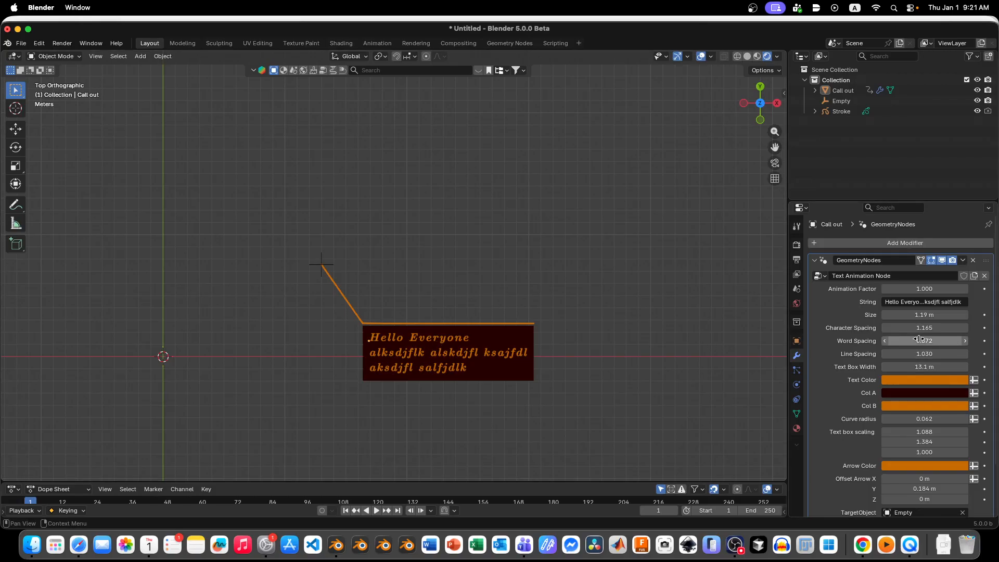
{"action": "left_click_drag", "start_coordinate": [946, 367], "coordinate": [861, 367]}
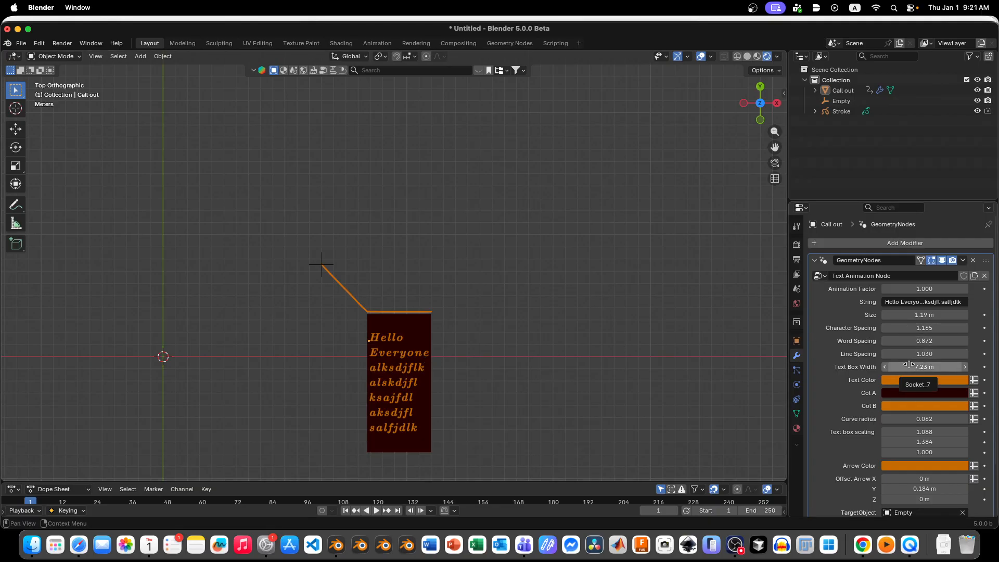
{"action": "mouse_move", "coordinate": [909, 366]}
{"action": "left_mouse_down"}
{"action": "mouse_move", "coordinate": [968, 366]}
{"action": "mouse_move", "coordinate": [915, 368]}
{"action": "left_mouse_up"}
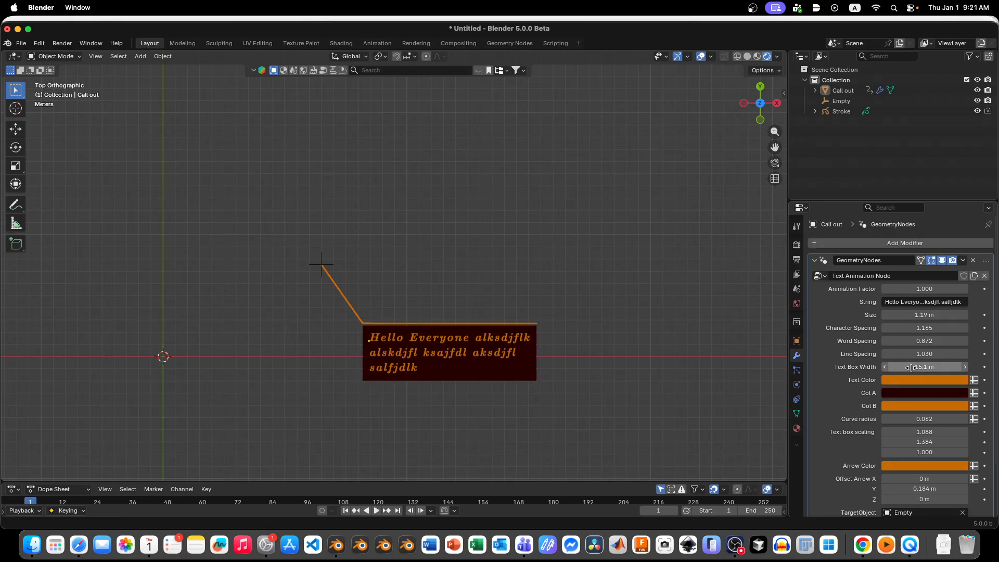
{"action": "mouse_move", "coordinate": [909, 355]}
{"action": "left_mouse_down"}
{"action": "mouse_move", "coordinate": [979, 355]}
{"action": "mouse_move", "coordinate": [908, 356]}
{"action": "left_mouse_up"}
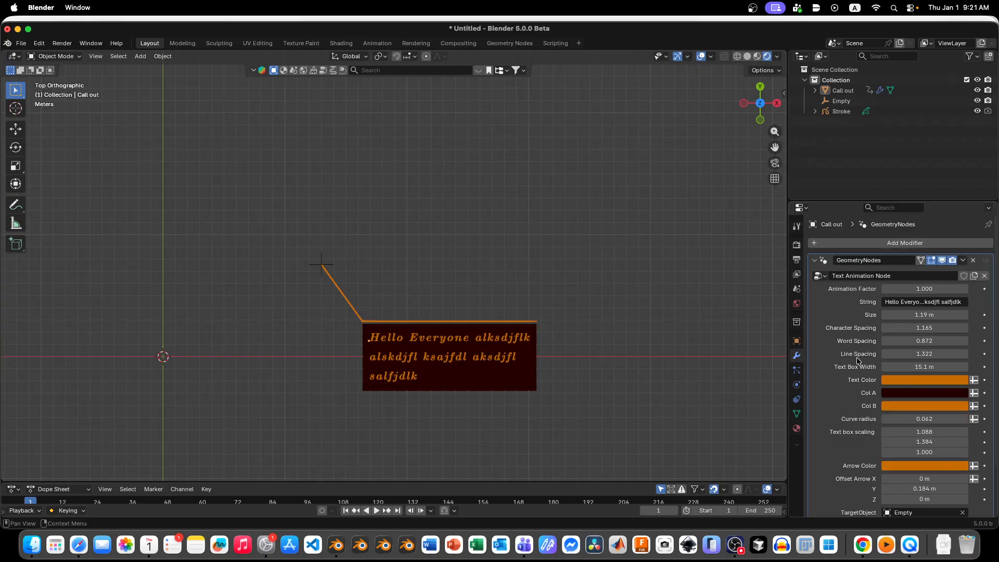
Step: Try a green text color (#00C867FF) on the callout, and undo it
{"action": "left_click", "coordinate": [903, 377]}
{"action": "left_click", "coordinate": [918, 214]}
{"action": "left_click_drag", "start_coordinate": [917, 214], "coordinate": [891, 203]}
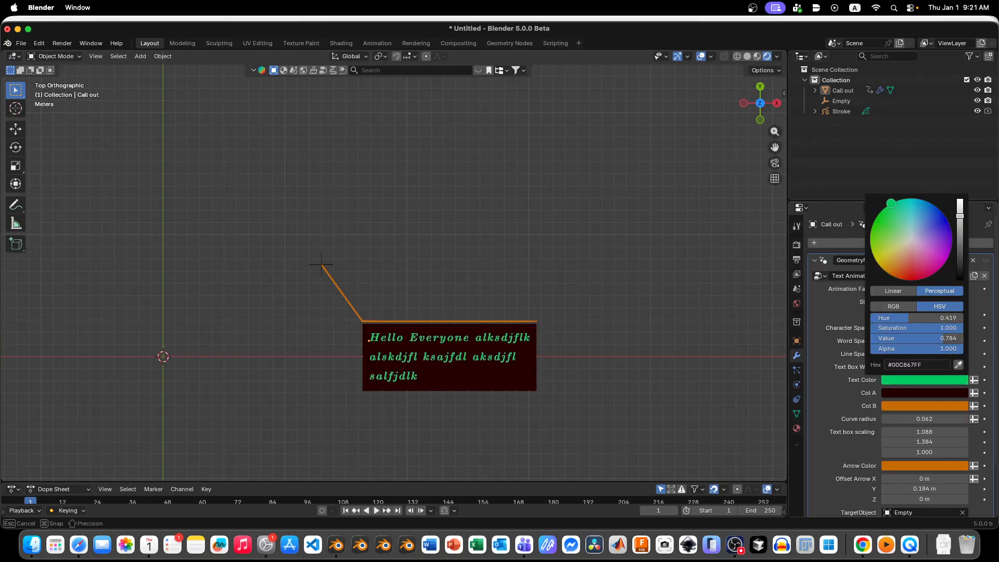
{"action": "key", "text": "super+z"}
Step: Try a dark olive background (#251C00FF) as Col A of the callout's text box, and undo it
{"action": "left_click", "coordinate": [922, 397]}
{"action": "left_click_drag", "start_coordinate": [905, 274], "coordinate": [883, 283]}
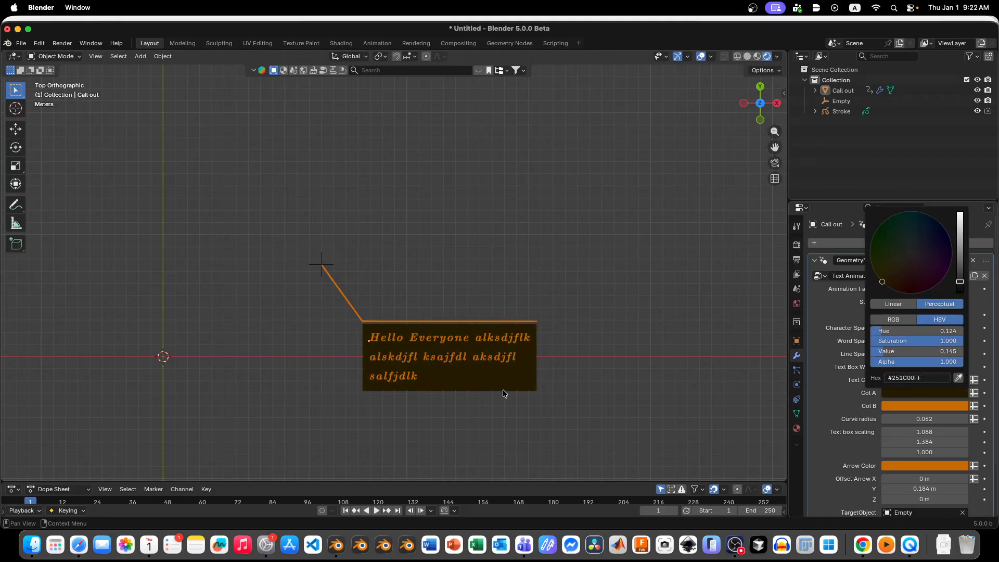
{"action": "key", "text": "super+z"}
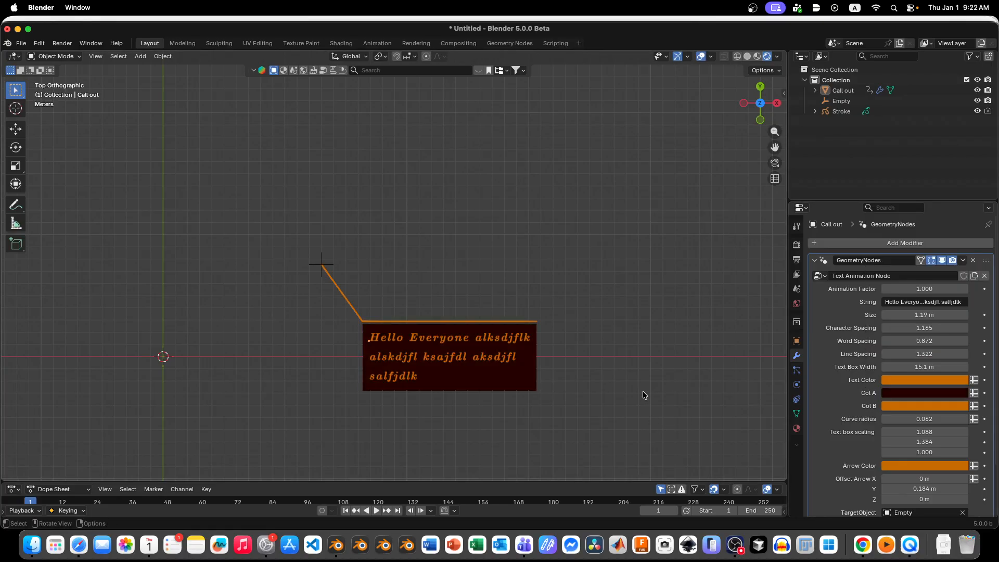
Step: Set Col B of the callout's text box to green, trying a lime green at animation factor 0.620 and undoing that trial
{"action": "left_click", "coordinate": [893, 404]}
{"action": "left_click_drag", "start_coordinate": [901, 270], "coordinate": [883, 235]}
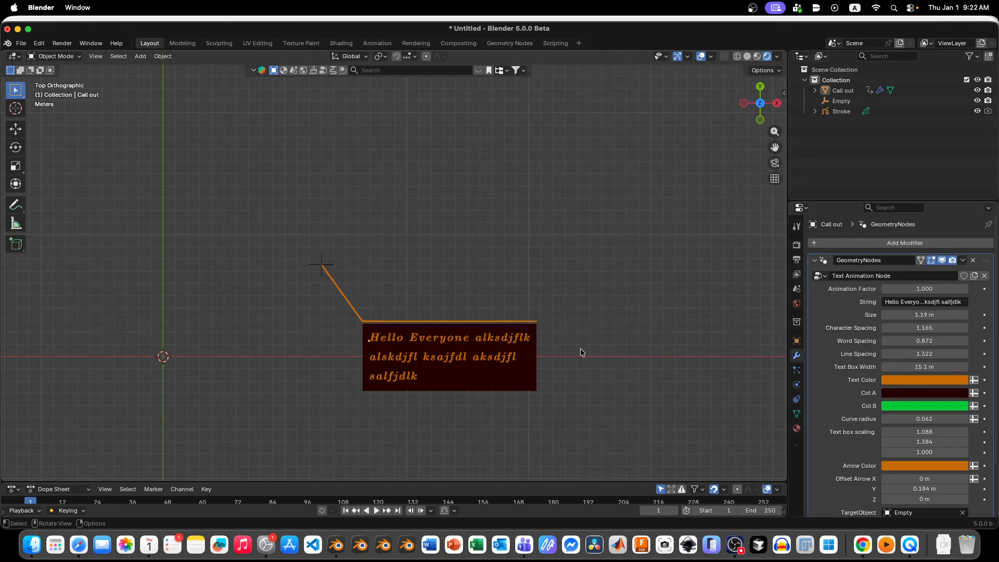
{"action": "left_click", "coordinate": [523, 359]}
{"action": "left_click_drag", "start_coordinate": [940, 288], "coordinate": [886, 268]}
{"action": "left_click", "coordinate": [602, 332]}
{"action": "left_click", "coordinate": [898, 405]}
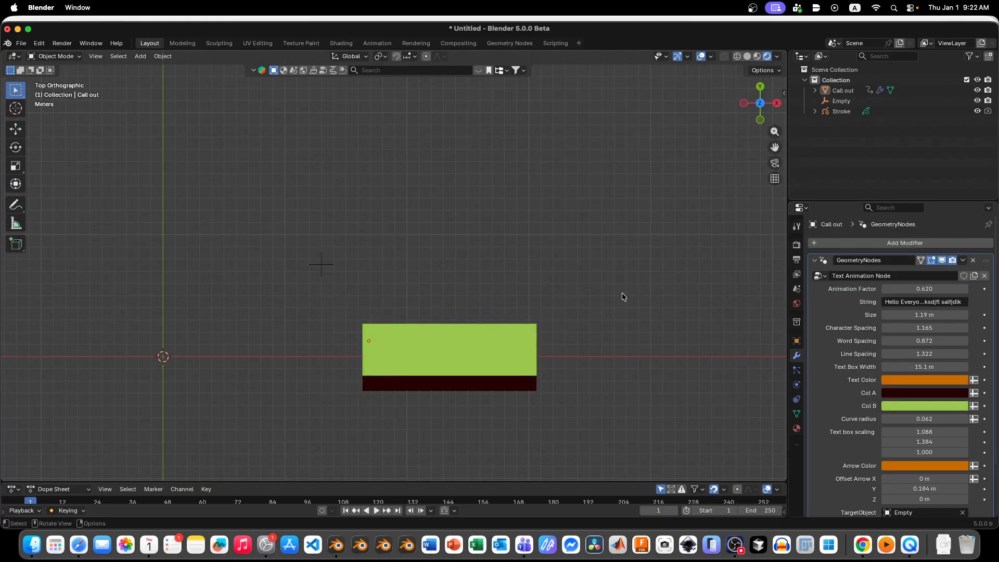
{"action": "key", "text": "ctrl+z"}
{"action": "key", "text": "ctrl+z"}
{"action": "key", "text": "ctrl+z"}
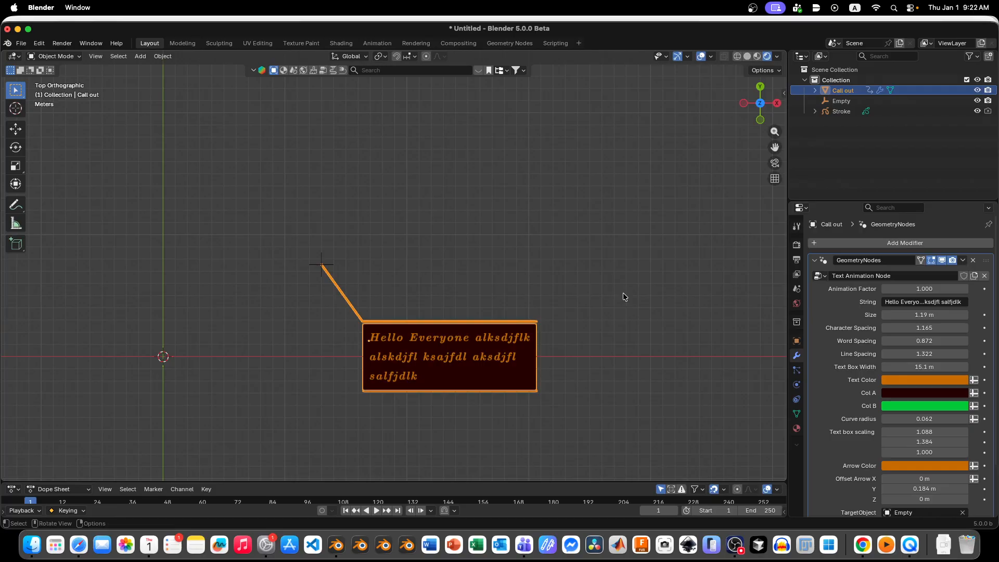
{"action": "left_click", "coordinate": [624, 298]}
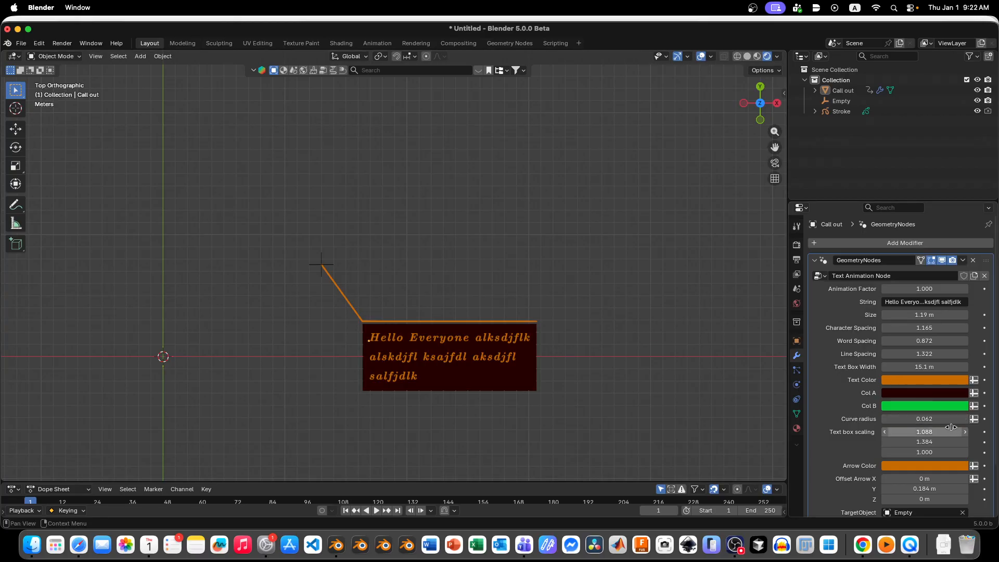
Step: Try a curve radius of 0.002 on the callout's arrow line, and undo it
{"action": "scroll", "coordinate": [655, 366], "scroll_direction": "up", "scroll_amount": 4}
{"action": "left_click_drag", "start_coordinate": [924, 419], "coordinate": [885, 419]}
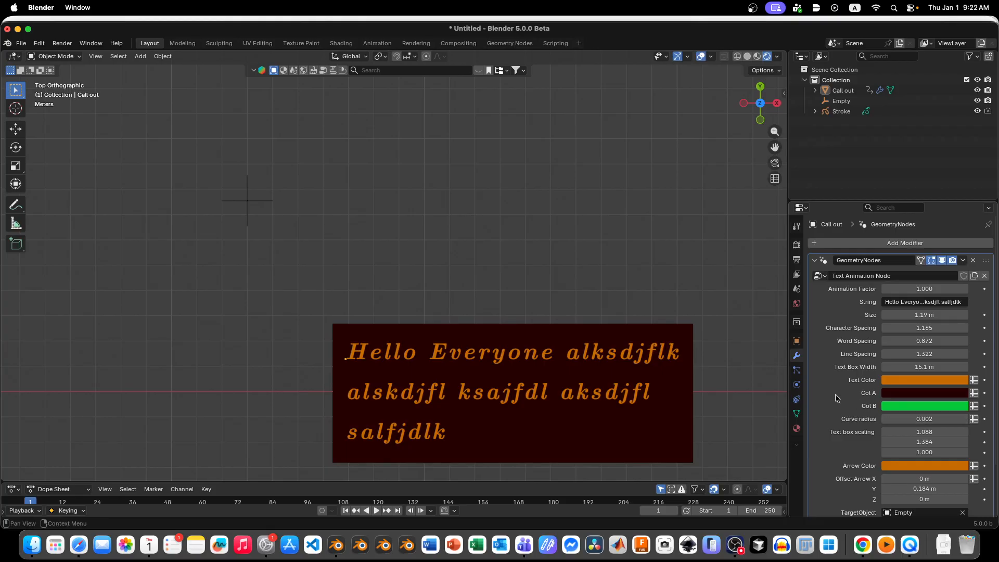
{"action": "key", "text": "super+z"}
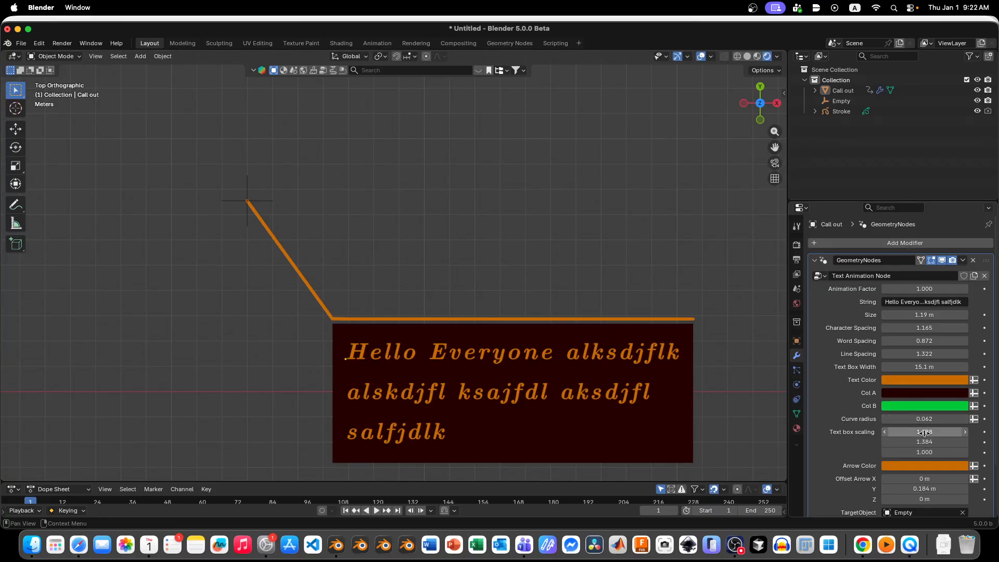
Step: Set the callout's text box scaling to 1.134 by 1.303 and its animation factor to 0.980
{"action": "scroll", "coordinate": [506, 350], "scroll_direction": "down", "scroll_amount": 3}
{"action": "scroll", "coordinate": [542, 358], "scroll_direction": "up", "scroll_amount": 5}
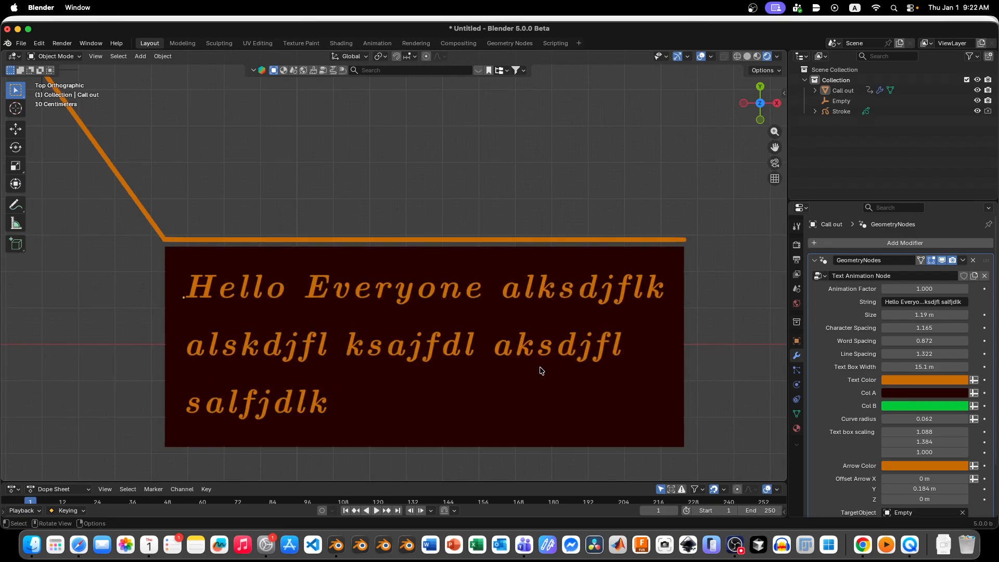
{"action": "left_click", "coordinate": [526, 405]}
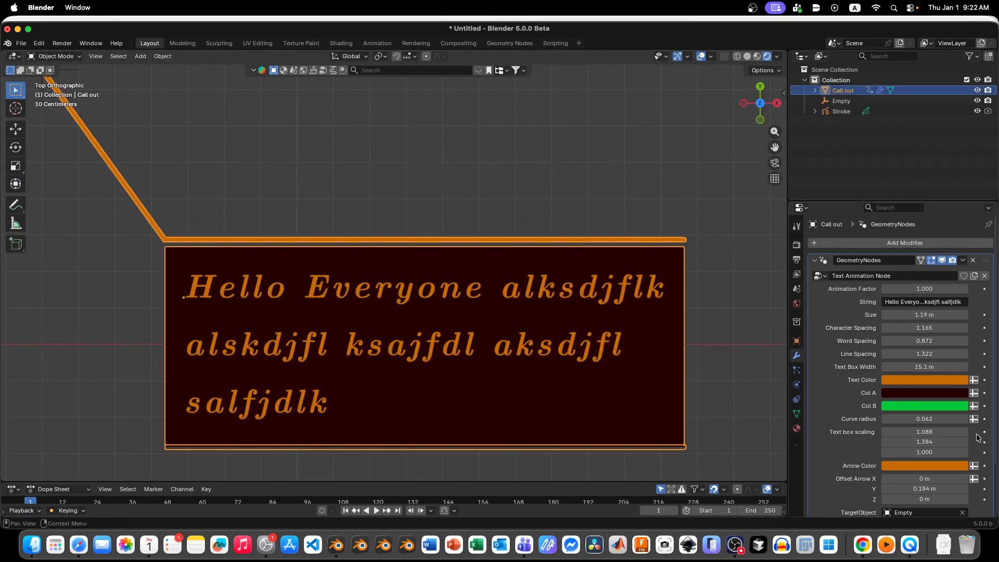
{"action": "left_click", "coordinate": [736, 357]}
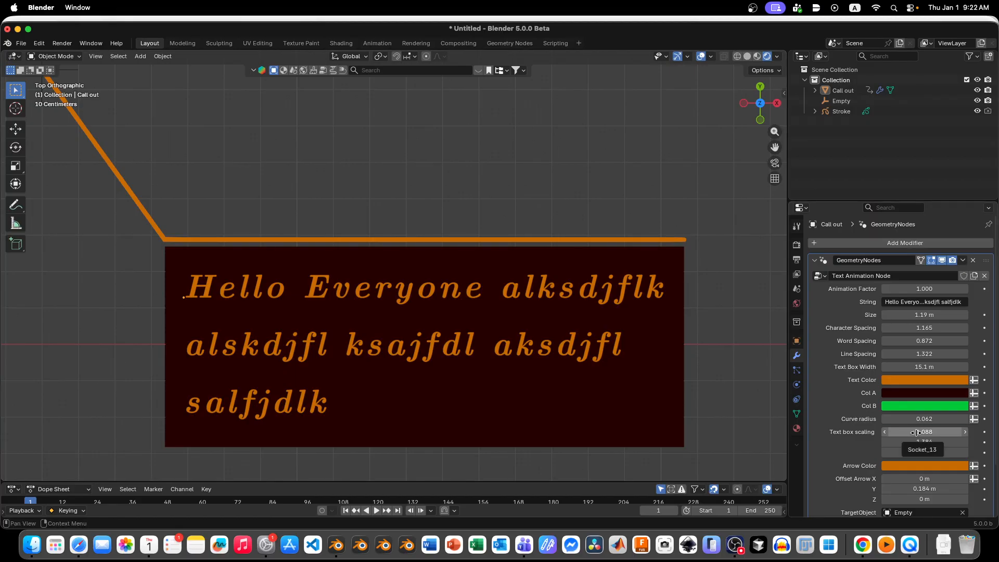
{"action": "mouse_move", "coordinate": [917, 433]}
{"action": "left_mouse_down"}
{"action": "mouse_move", "coordinate": [958, 433]}
{"action": "mouse_move", "coordinate": [914, 442]}
{"action": "left_mouse_up"}
{"action": "mouse_move", "coordinate": [917, 289]}
{"action": "left_mouse_down"}
{"action": "mouse_move", "coordinate": [879, 288]}
{"action": "mouse_move", "coordinate": [922, 289]}
{"action": "left_mouse_up"}
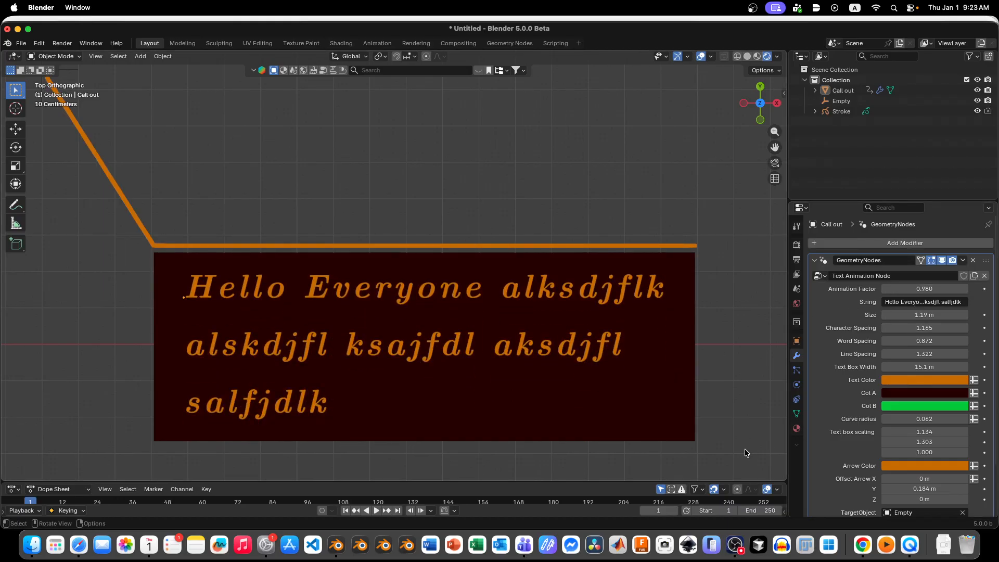
Step: Try a different arrow color on the callout, and undo it
{"action": "scroll", "coordinate": [890, 423], "scroll_direction": "down", "scroll_amount": 4}
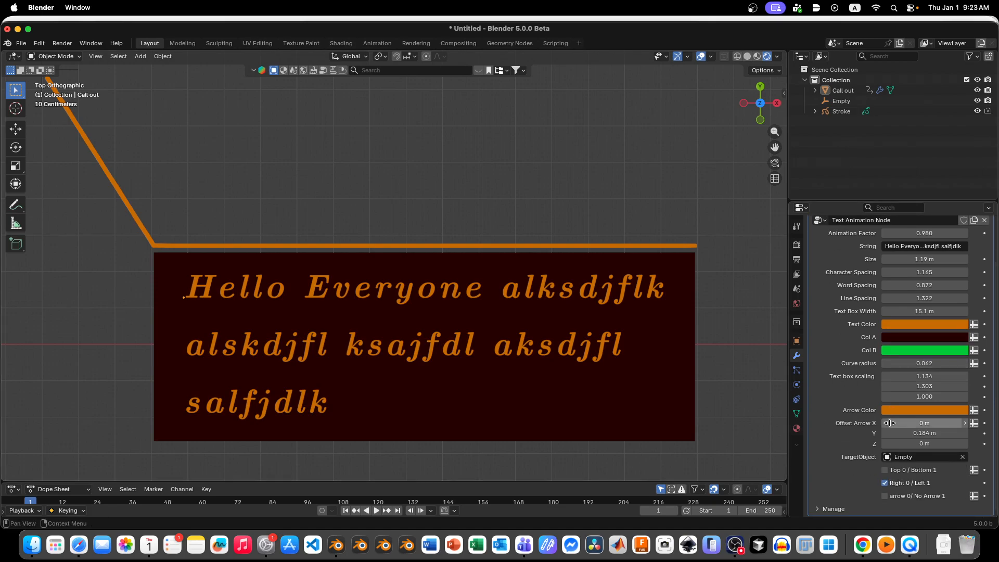
{"action": "left_click", "coordinate": [900, 411]}
{"action": "left_click_drag", "start_coordinate": [917, 241], "coordinate": [892, 238]}
{"action": "key", "text": "super+z"}
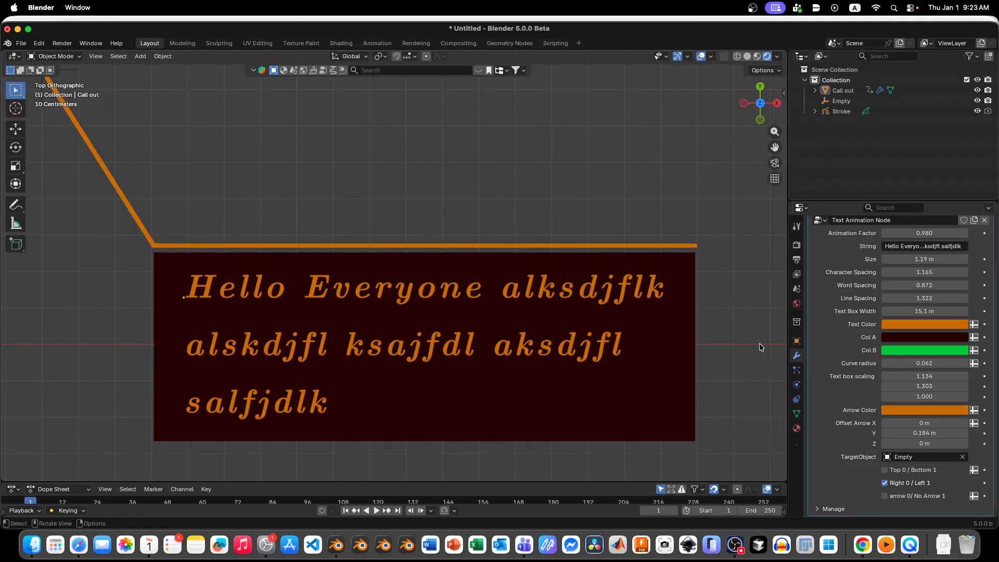
Step: Set the Y offset of the callout's arrow to 0 m
{"action": "scroll", "coordinate": [755, 373], "scroll_direction": "down", "scroll_amount": 4}
{"action": "scroll", "coordinate": [555, 261], "scroll_direction": "up", "scroll_amount": 2}
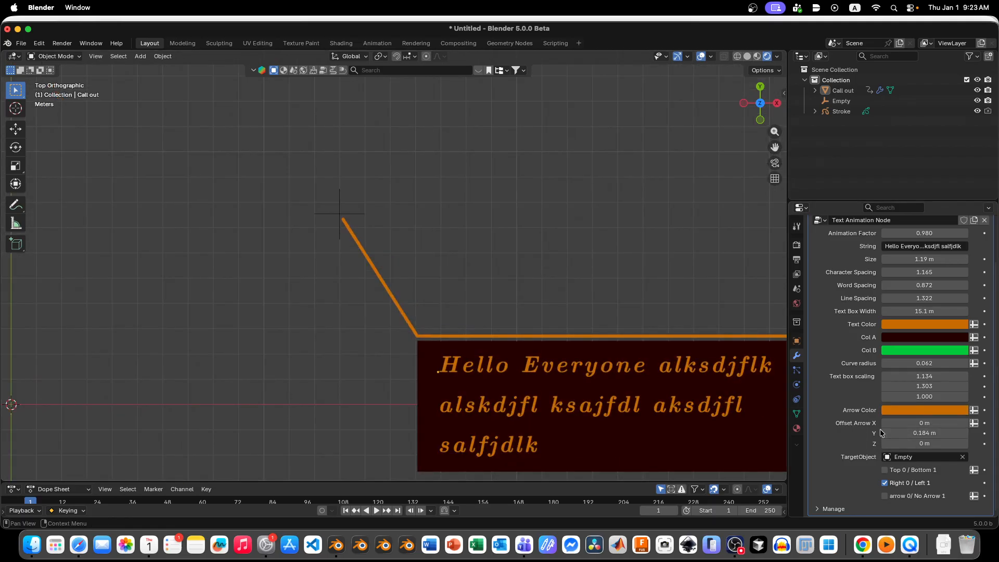
{"action": "scroll", "coordinate": [386, 329], "scroll_direction": "down", "scroll_amount": 2}
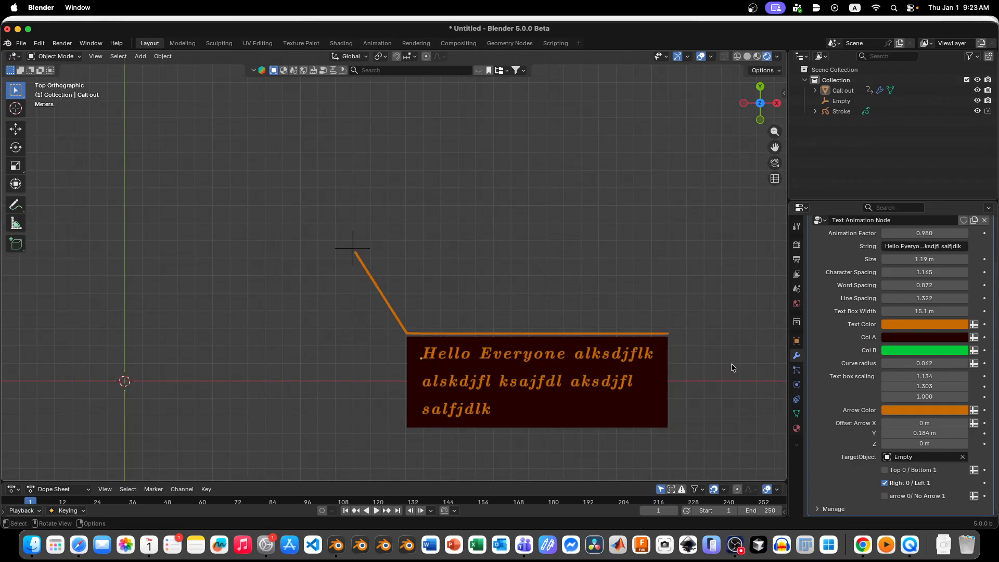
{"action": "scroll", "coordinate": [677, 328], "scroll_direction": "up", "scroll_amount": 5}
{"action": "scroll", "coordinate": [617, 339], "scroll_direction": "up", "scroll_amount": 3}
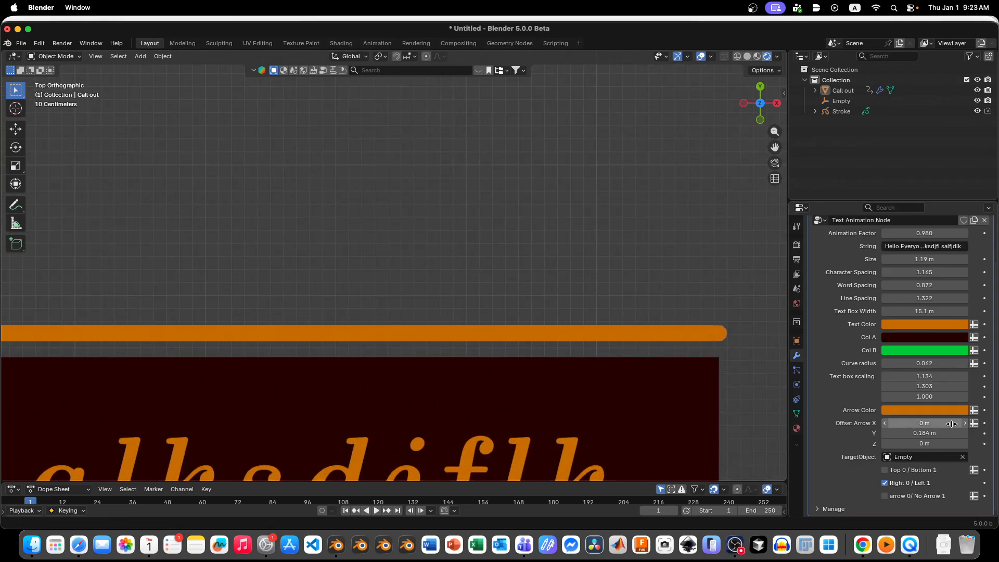
{"action": "left_click", "coordinate": [925, 433]}
{"action": "mouse_move", "coordinate": [925, 433]}
{"action": "left_mouse_down"}
{"action": "mouse_move", "coordinate": [861, 433]}
{"action": "mouse_move", "coordinate": [936, 432]}
{"action": "left_mouse_up"}
{"action": "left_click", "coordinate": [935, 432]}
{"action": "type", "text": "0"}
{"action": "key", "text": "Return"}
Step: Move the callout's target empty to about X 12.302 m, Y 7.5687 m, and set the callout's animation factor to 1.000
{"action": "scroll", "coordinate": [704, 342], "scroll_direction": "down", "scroll_amount": 6}
{"action": "scroll", "coordinate": [704, 342], "scroll_direction": "down", "scroll_amount": 4}
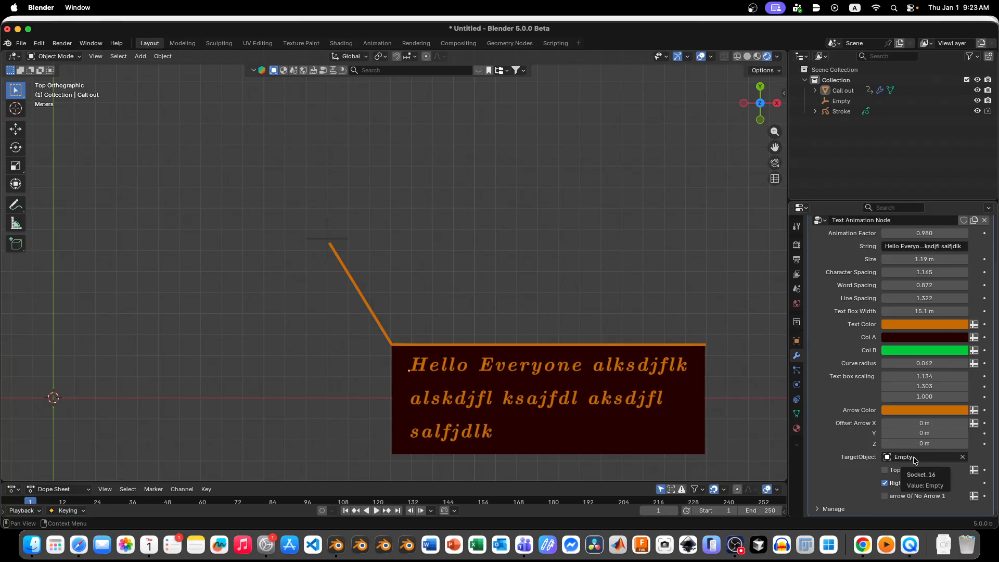
{"action": "mouse_move", "coordinate": [317, 252]}
{"action": "left_mouse_down"}
{"action": "mouse_move", "coordinate": [308, 286]}
{"action": "mouse_move", "coordinate": [323, 249]}
{"action": "left_mouse_up"}
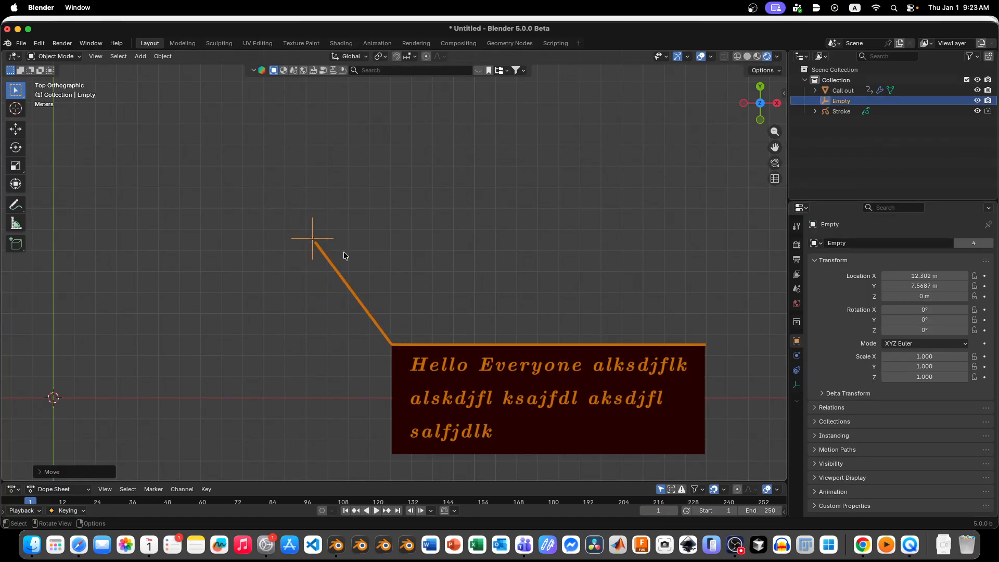
{"action": "left_click", "coordinate": [451, 385]}
{"action": "left_click_drag", "start_coordinate": [920, 290], "coordinate": [947, 290]}
{"action": "scroll", "coordinate": [405, 223], "scroll_direction": "down", "scroll_amount": 6}
{"action": "scroll", "coordinate": [352, 244], "scroll_direction": "up", "scroll_amount": 3}
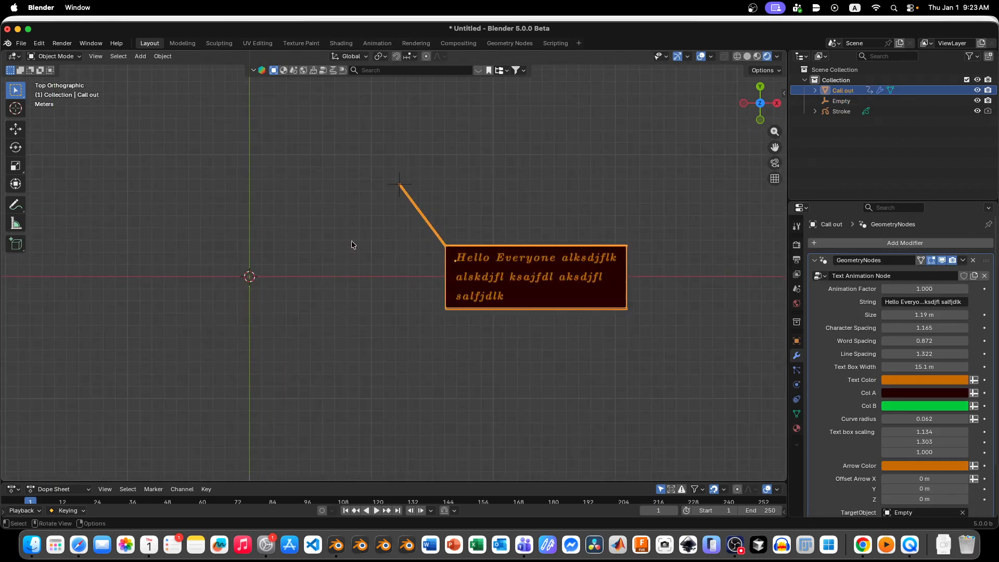
Step: Duplicate the target empty and place the copy at about X 5.43 m, Y 0.27 m
{"action": "left_click", "coordinate": [388, 187]}
{"action": "key", "text": "shift+d"}
{"action": "left_click", "coordinate": [293, 284]}
Step: Replace the callout's target object with the duplicated empty, Empty.001
{"action": "left_click", "coordinate": [501, 268]}
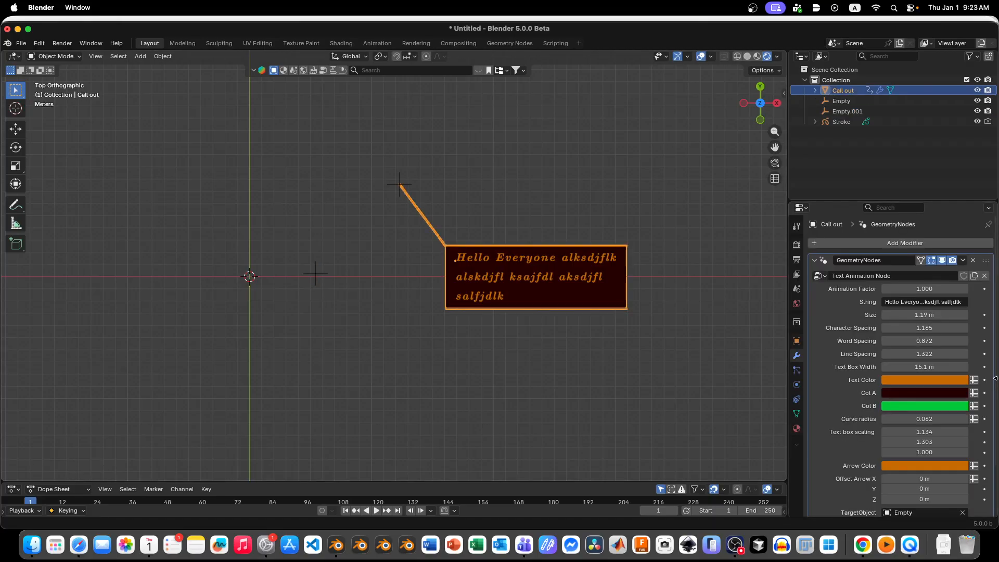
{"action": "scroll", "coordinate": [957, 508], "scroll_direction": "down", "scroll_amount": 3}
{"action": "left_click", "coordinate": [963, 457]}
{"action": "left_click", "coordinate": [963, 457]}
{"action": "left_click", "coordinate": [316, 272]}
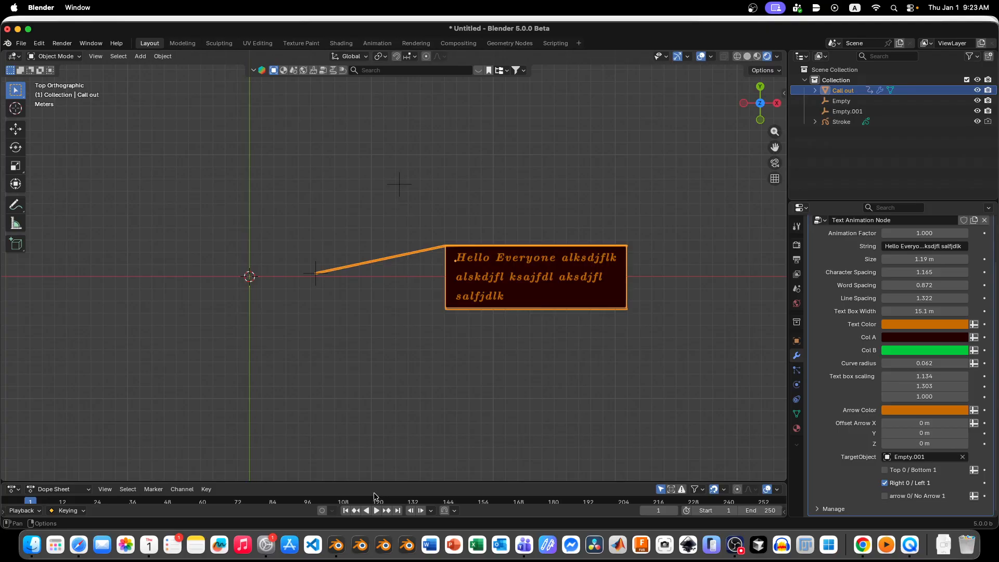
Step: Try moving the duplicated empty with the arrow attached, and undo both the move and the target change
{"action": "left_click", "coordinate": [309, 272]}
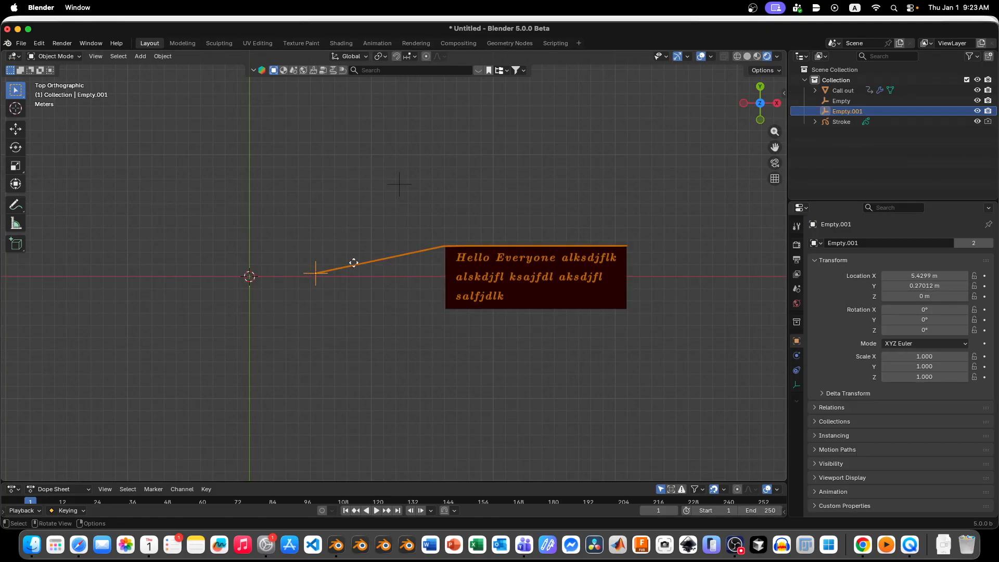
{"action": "key", "text": "g"}
{"action": "key", "text": "ctrl+z"}
{"action": "left_click", "coordinate": [392, 281]}
{"action": "key", "text": "ctrl+z"}
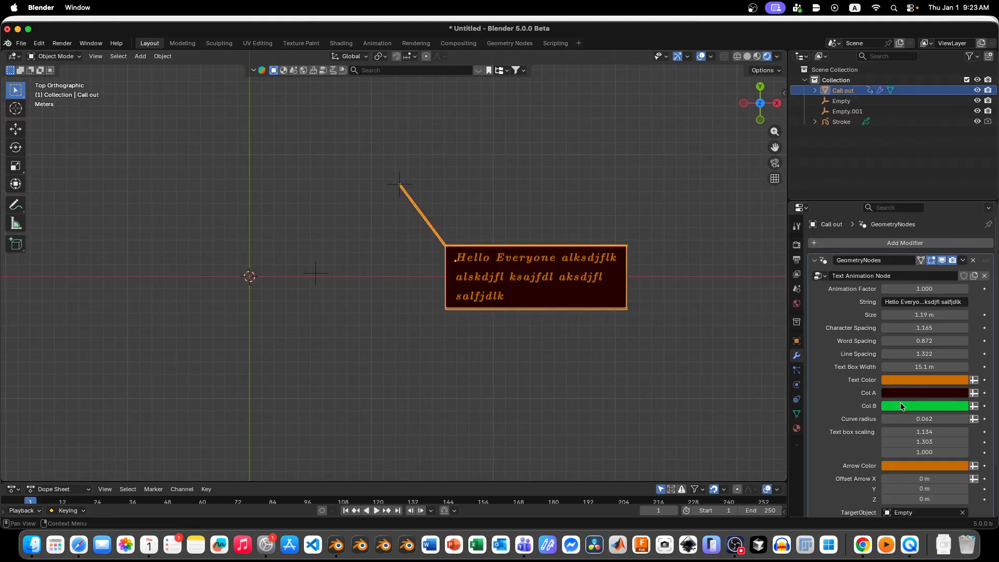
Step: Delete the duplicated empty, Empty.001
{"action": "scroll", "coordinate": [900, 411], "scroll_direction": "down", "scroll_amount": 3}
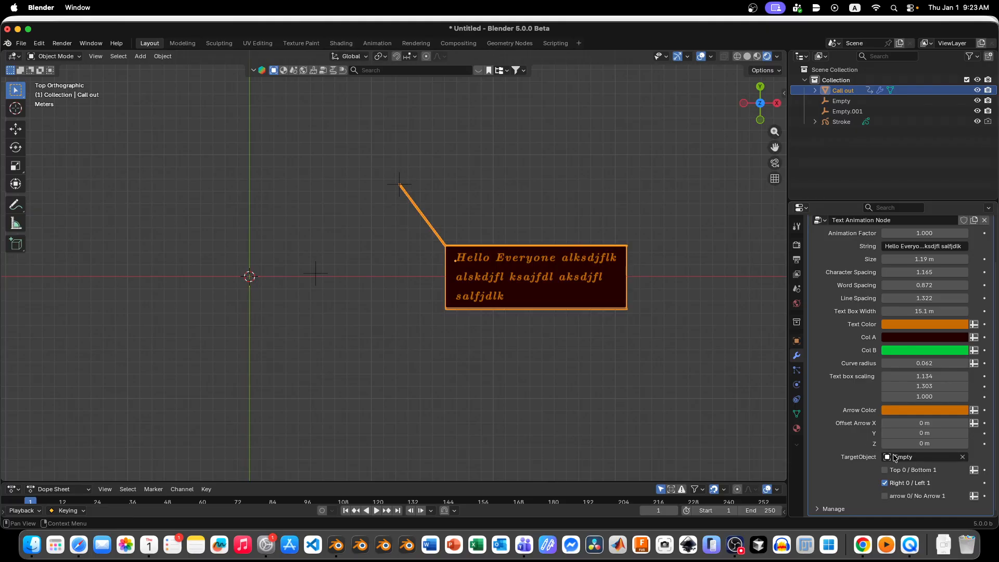
{"action": "scroll", "coordinate": [566, 256], "scroll_direction": "up", "scroll_amount": 2}
{"action": "scroll", "coordinate": [536, 291], "scroll_direction": "down", "scroll_amount": 5}
{"action": "left_click", "coordinate": [404, 289]}
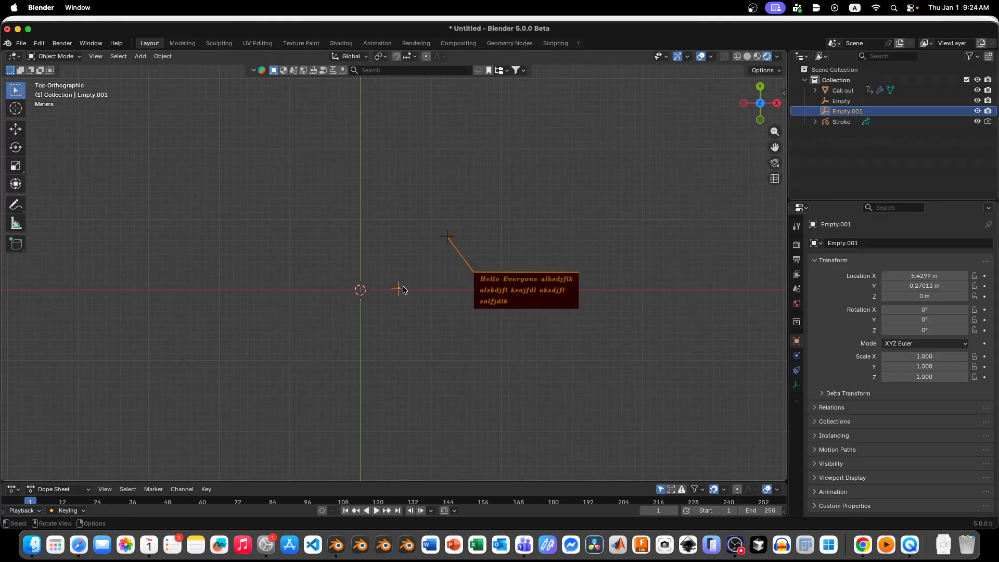
{"action": "key", "text": "Delete"}
Step: Duplicate the callout together with its target empty and place the copies a short distance in the negative X direction
{"action": "left_click_drag", "start_coordinate": [549, 184], "coordinate": [408, 317]}
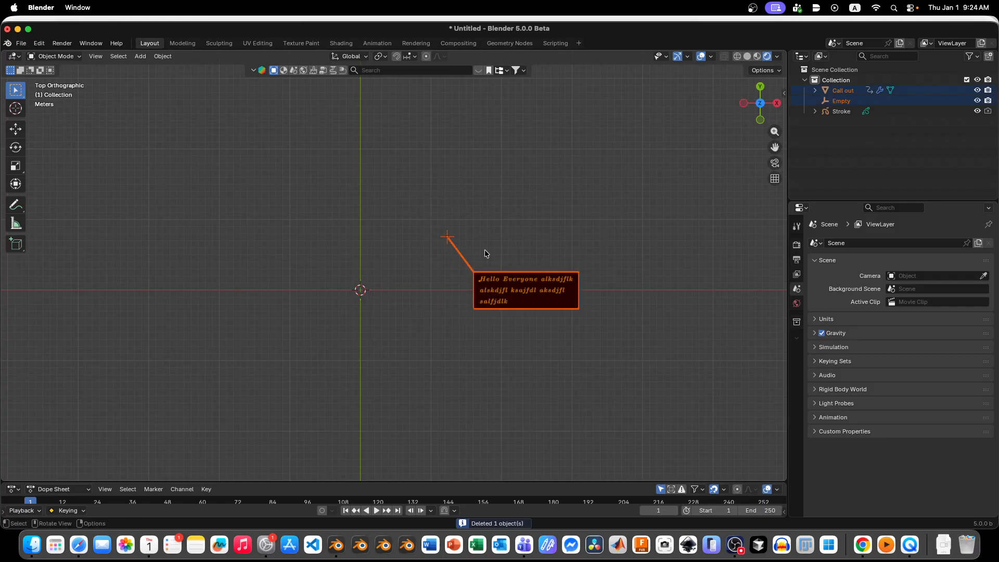
{"action": "scroll", "coordinate": [480, 248], "scroll_direction": "up", "scroll_amount": 3}
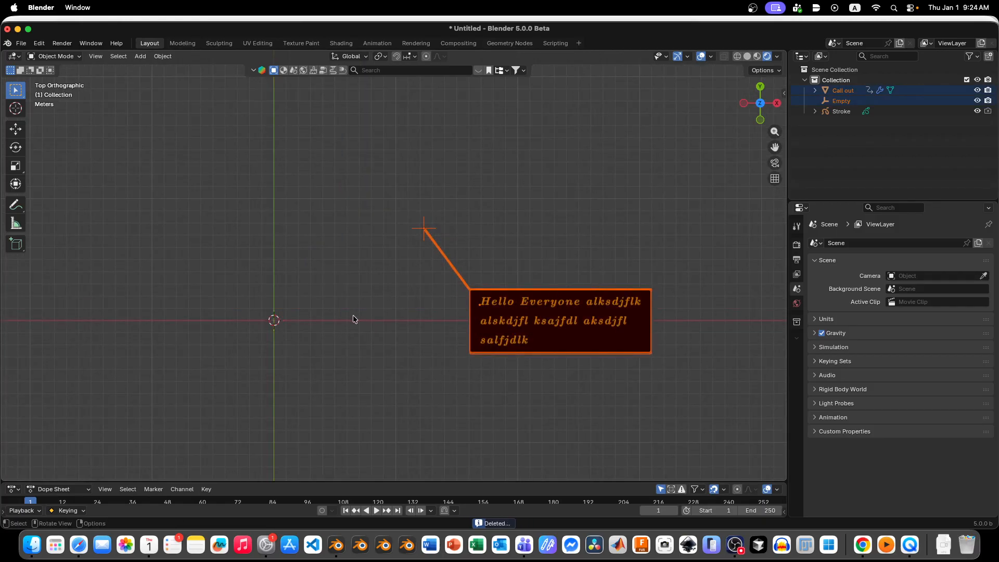
{"action": "scroll", "coordinate": [353, 315], "scroll_direction": "down", "scroll_amount": 2}
{"action": "scroll", "coordinate": [431, 299], "scroll_direction": "up", "scroll_amount": 2}
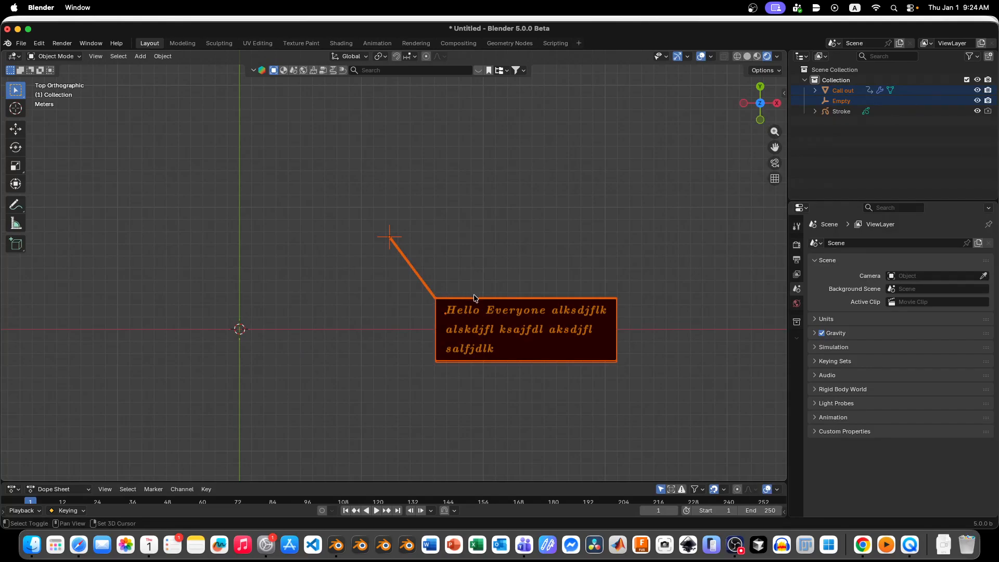
{"action": "key", "text": "shift+d"}
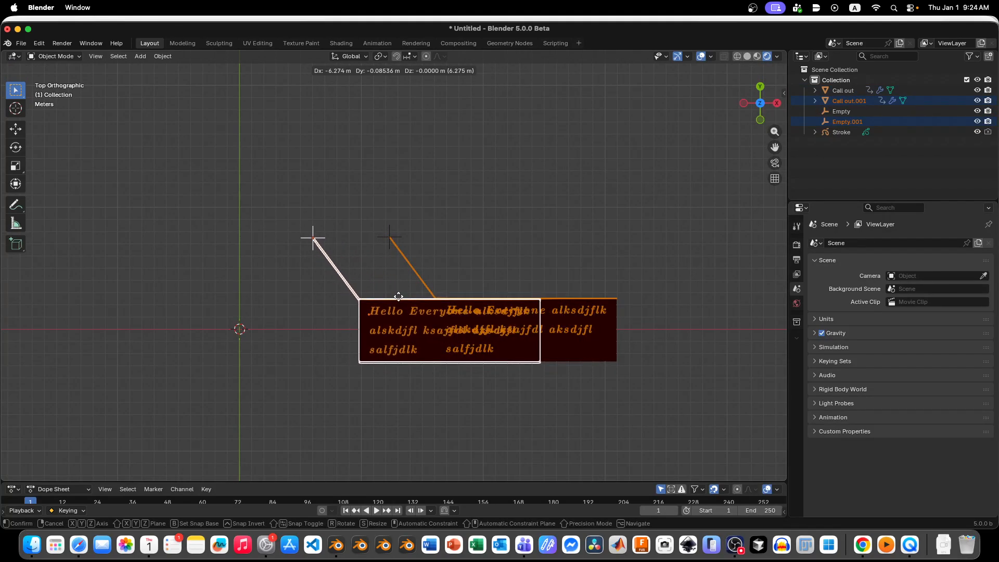
{"action": "left_click", "coordinate": [408, 301]}
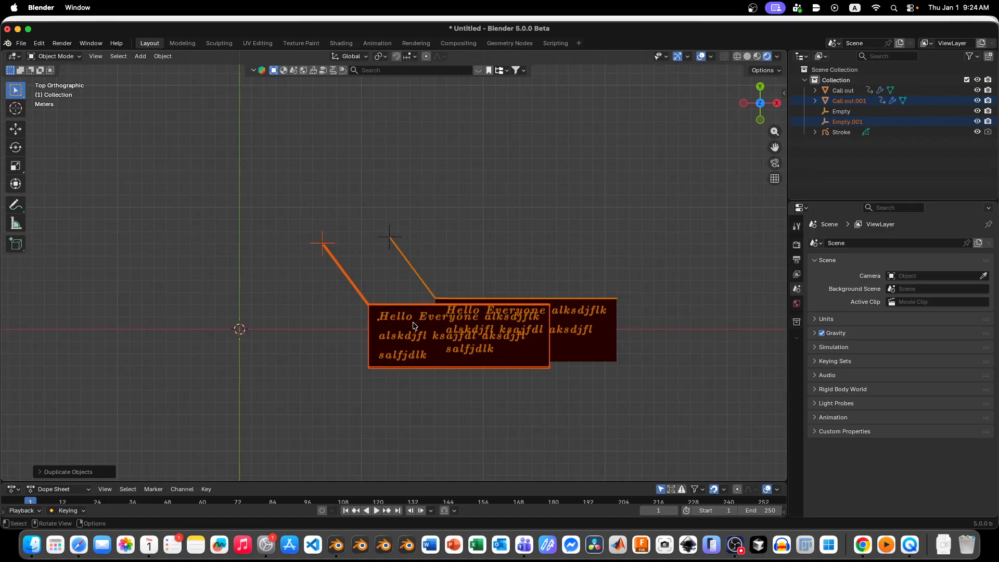
Step: Move only the duplicated callout about 20 m along negative X, leaving its target empty in place
{"action": "left_click", "coordinate": [414, 325]}
{"action": "key", "text": "g"}
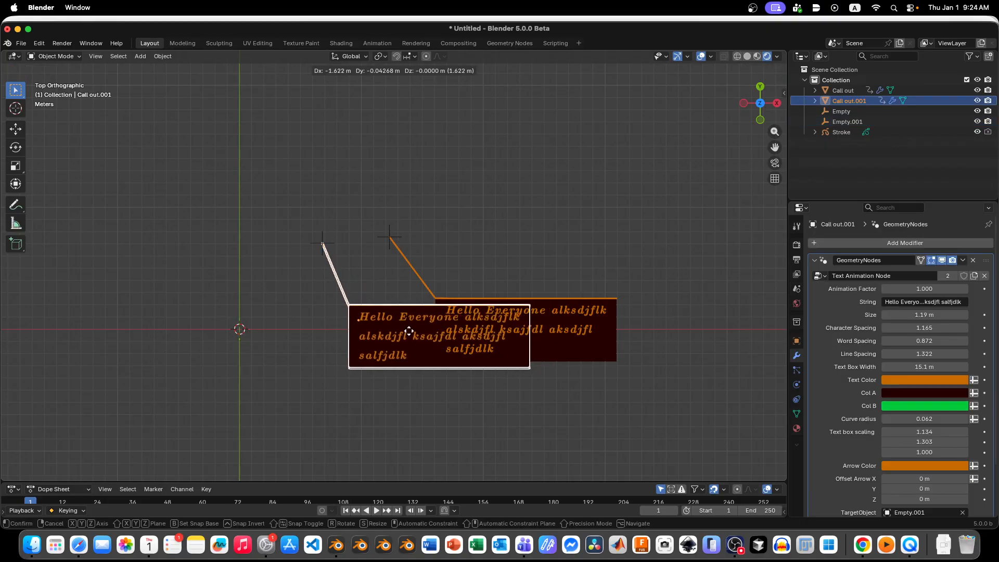
{"action": "key", "text": "x"}
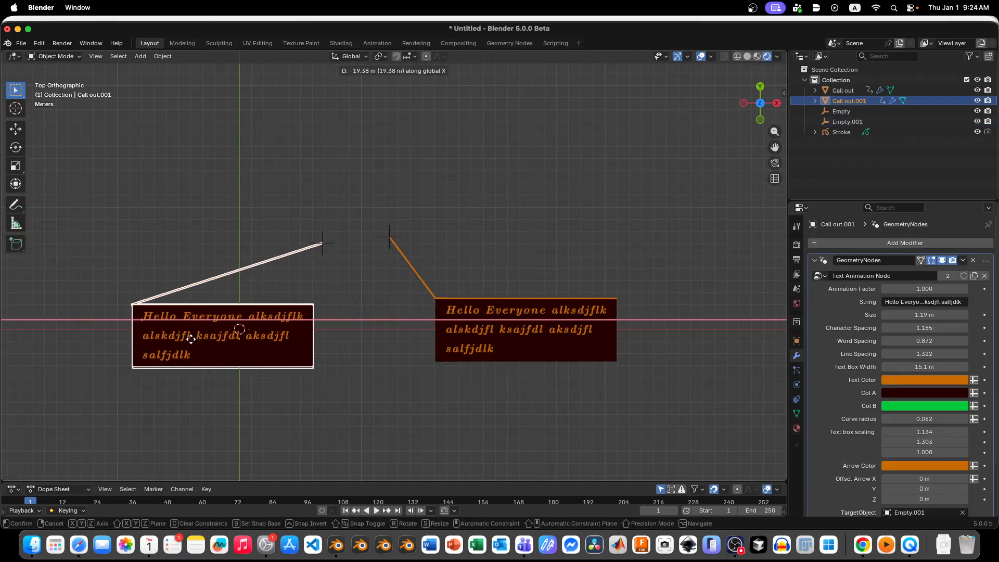
{"action": "left_click", "coordinate": [185, 339]}
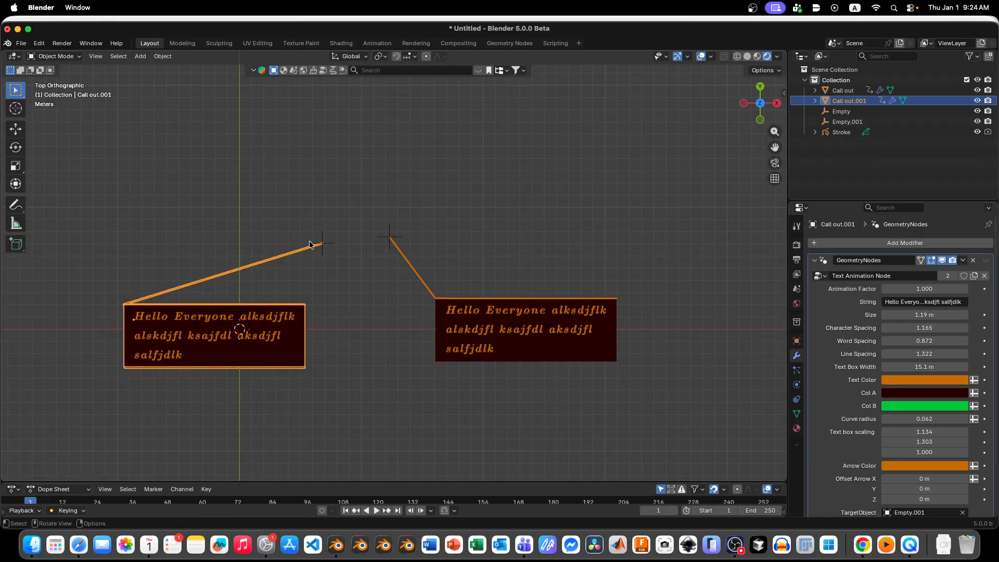
Step: Attach the duplicated callout's arrow to the right end of its text box by turning off Right 0 / Left 1
{"action": "scroll", "coordinate": [296, 257], "scroll_direction": "up", "scroll_amount": 3}
{"action": "scroll", "coordinate": [277, 263], "scroll_direction": "up", "scroll_amount": 1}
{"action": "scroll", "coordinate": [395, 243], "scroll_direction": "down", "scroll_amount": 2}
{"action": "scroll", "coordinate": [324, 255], "scroll_direction": "up", "scroll_amount": 1}
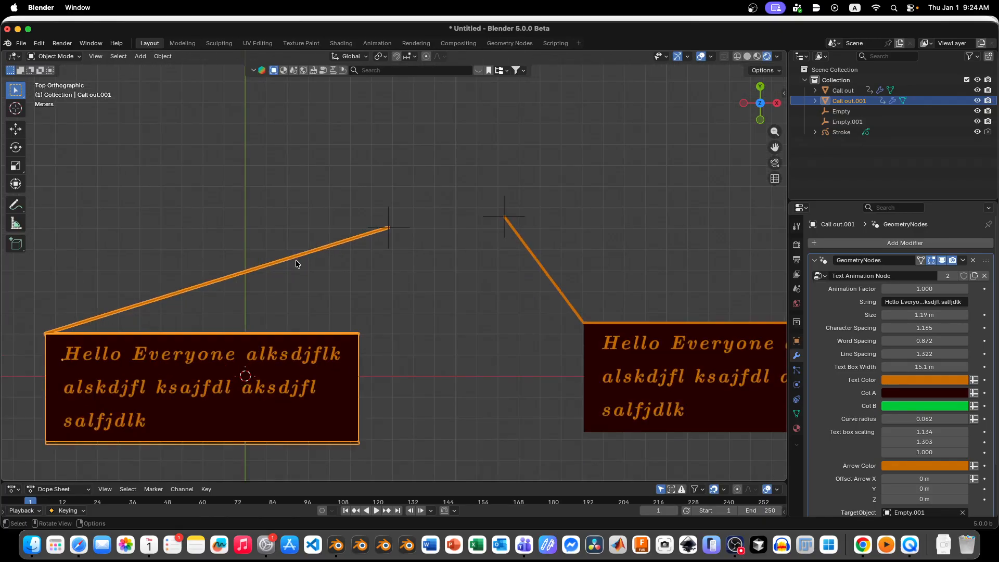
{"action": "left_click", "coordinate": [399, 228]}
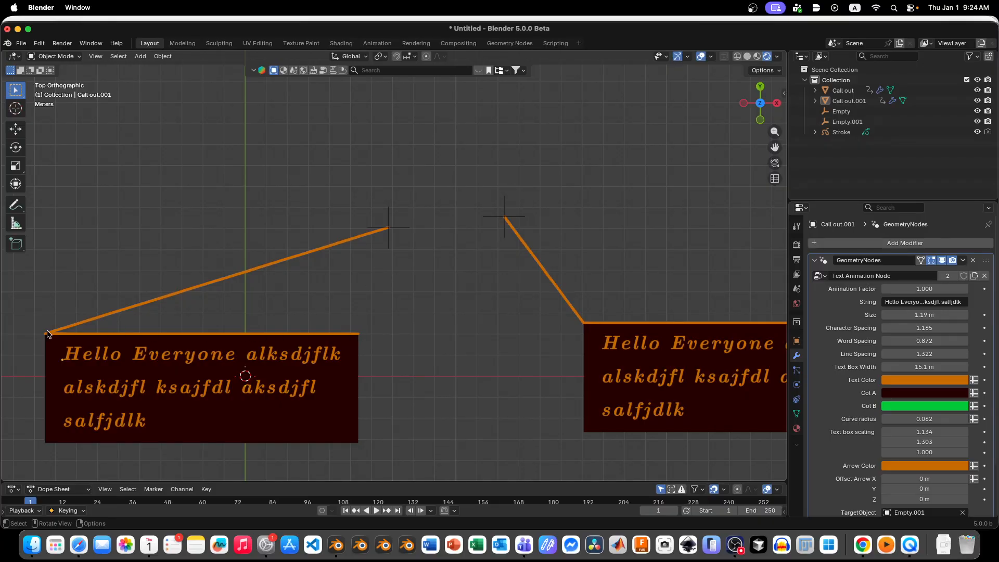
{"action": "scroll", "coordinate": [947, 424], "scroll_direction": "down", "scroll_amount": 4}
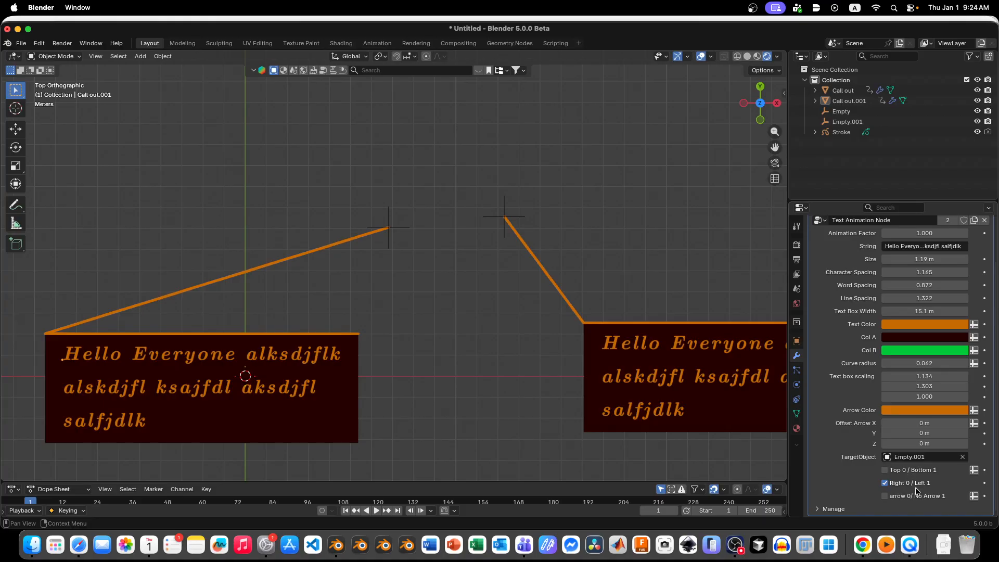
{"action": "left_click", "coordinate": [885, 483]}
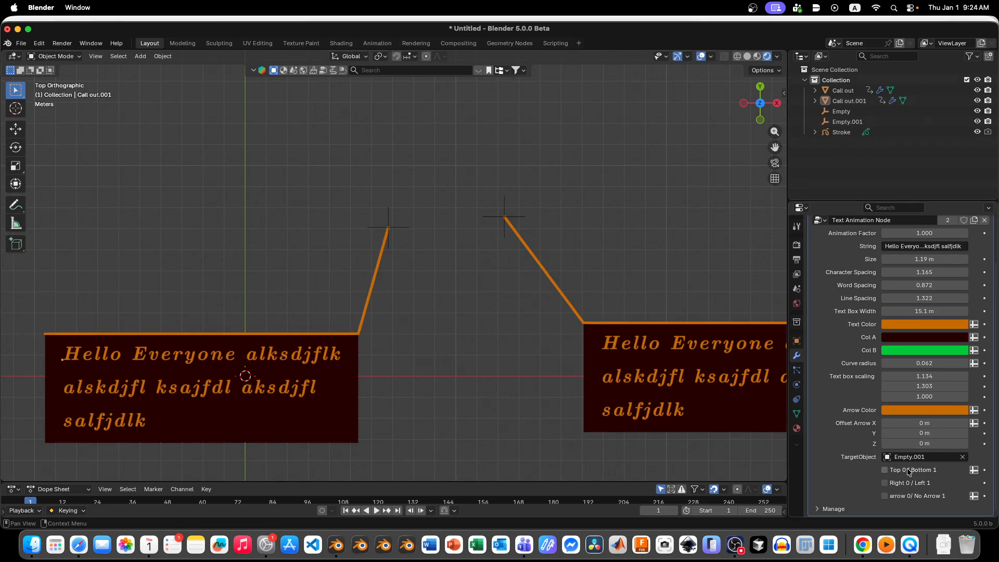
Step: Attach the duplicated callout's arrow to the bottom-left corner of its text box by turning on Right 0 / Left 1 and Top 0 / Bottom 1
{"action": "left_click", "coordinate": [898, 484]}
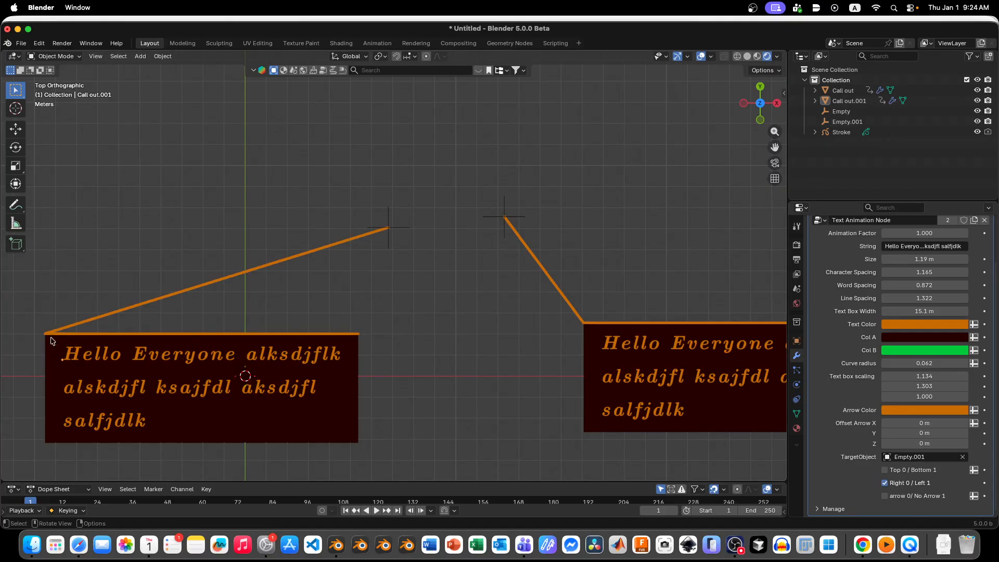
{"action": "scroll", "coordinate": [232, 341], "scroll_direction": "down", "scroll_amount": 3}
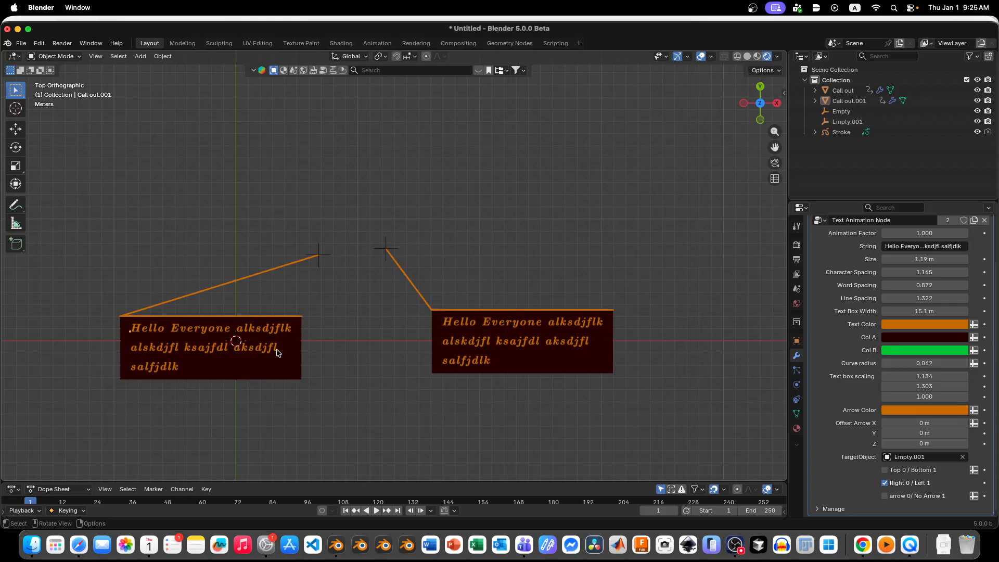
{"action": "left_click", "coordinate": [885, 470]}
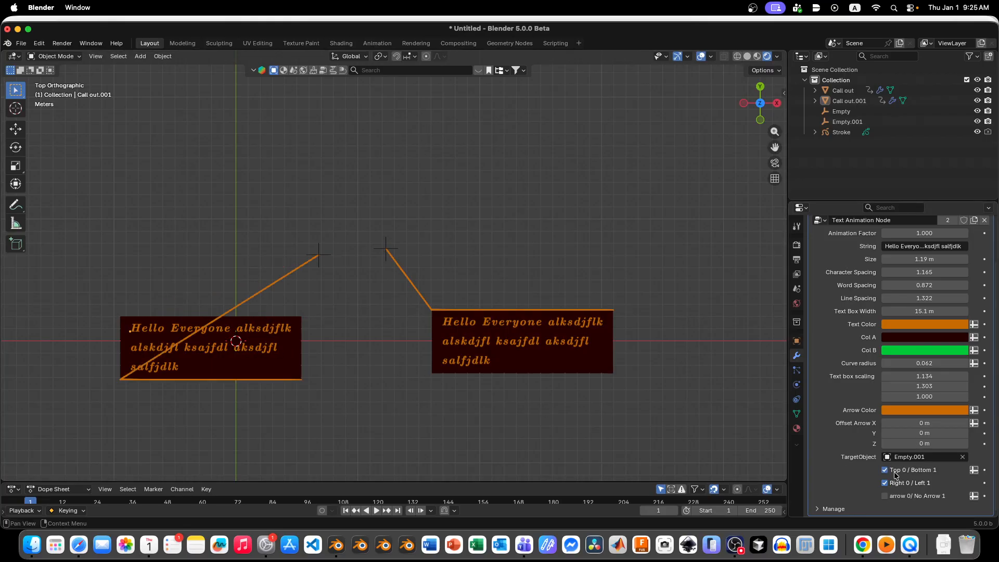
Step: Move the duplicated callout above and to the right of its target empty, leaving the empty in place
{"action": "left_click", "coordinate": [266, 372]}
{"action": "key", "text": "g"}
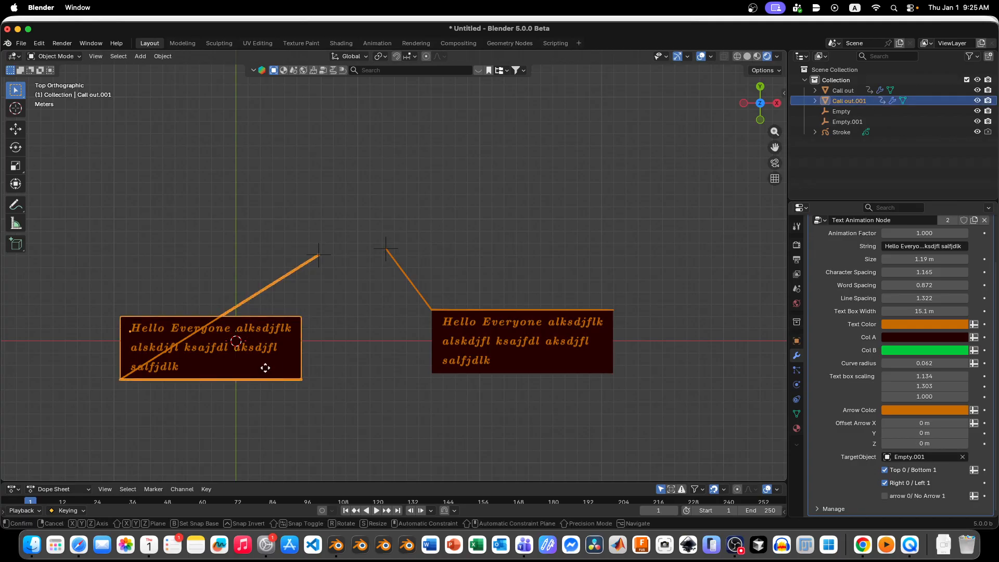
{"action": "left_click", "coordinate": [510, 240]}
{"action": "left_click", "coordinate": [461, 215]}
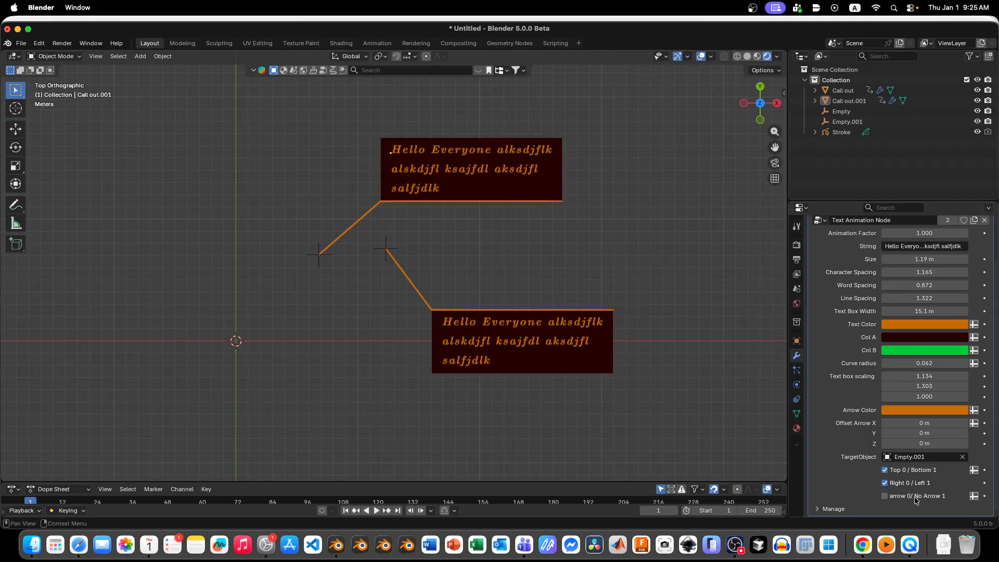
Step: Try hiding the duplicated callout's arrow with arrow 0/ No Arrow 1, and turn the option back off
{"action": "left_click", "coordinate": [903, 471]}
{"action": "left_click", "coordinate": [903, 471]}
{"action": "left_click", "coordinate": [885, 497]}
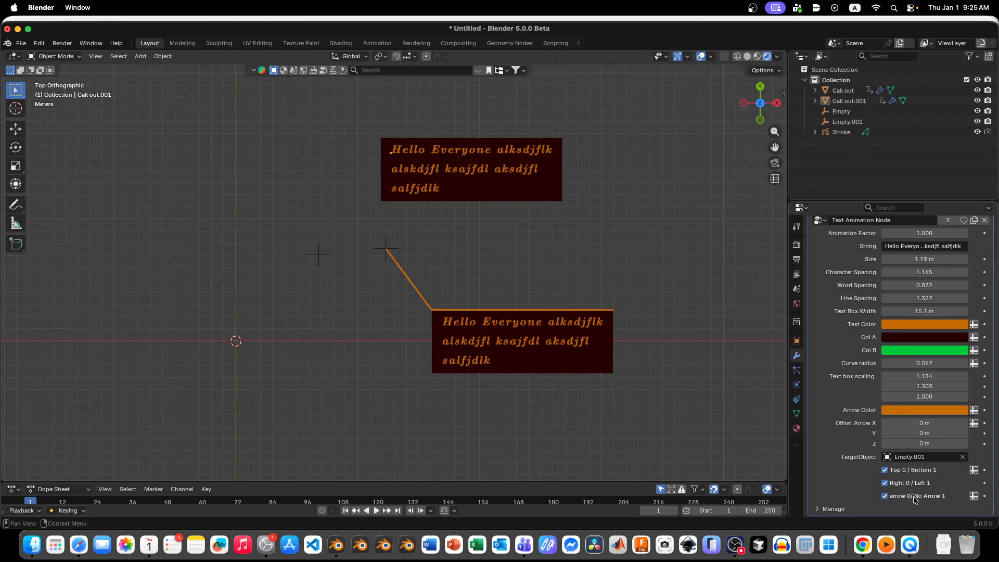
{"action": "scroll", "coordinate": [915, 500], "scroll_direction": "up", "scroll_amount": 2}
{"action": "mouse_move", "coordinate": [932, 275]}
{"action": "left_mouse_down"}
{"action": "mouse_move", "coordinate": [885, 275]}
{"action": "mouse_move", "coordinate": [937, 275]}
{"action": "left_mouse_up"}
{"action": "scroll", "coordinate": [937, 344], "scroll_direction": "down", "scroll_amount": 1}
{"action": "scroll", "coordinate": [936, 344], "scroll_direction": "down", "scroll_amount": 1}
{"action": "left_click", "coordinate": [905, 497]}
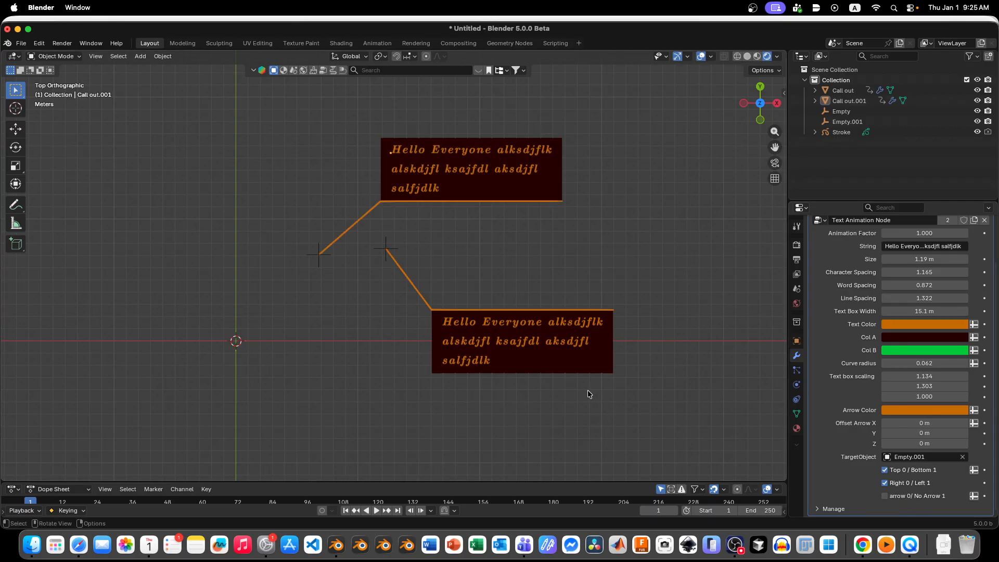
{"action": "left_click", "coordinate": [839, 111]}
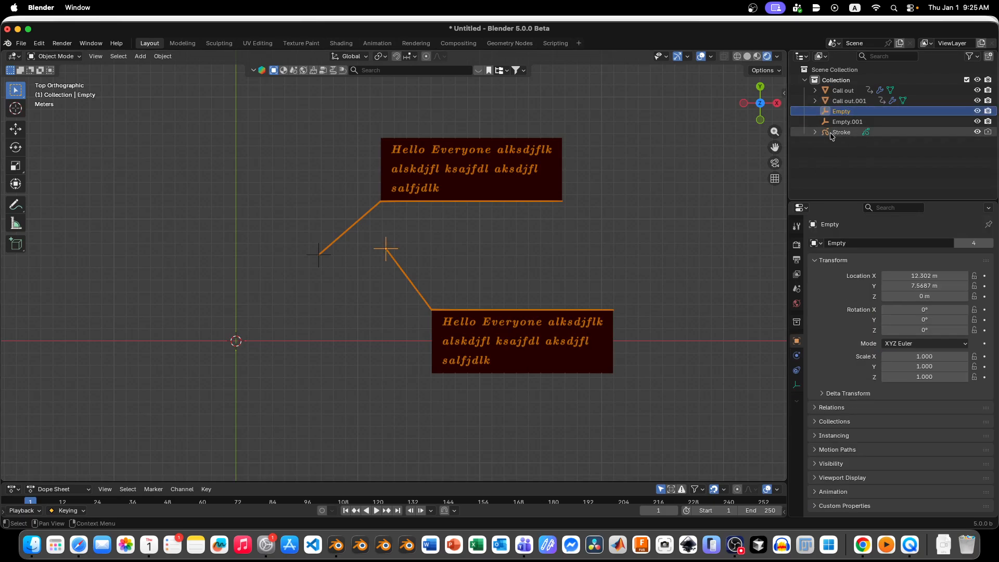
{"action": "left_click", "coordinate": [472, 314]}
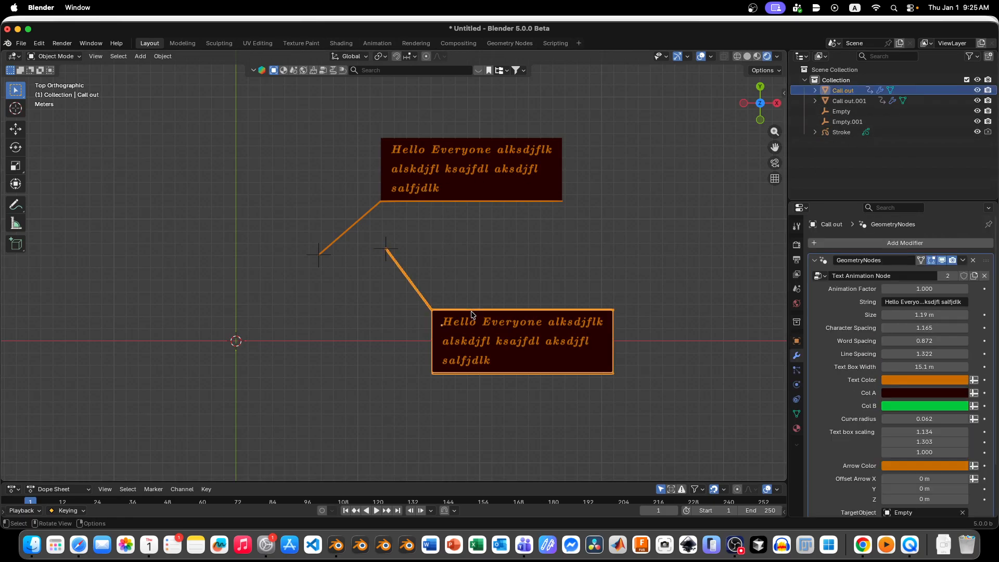
{"action": "scroll", "coordinate": [843, 439], "scroll_direction": "down", "scroll_amount": 3}
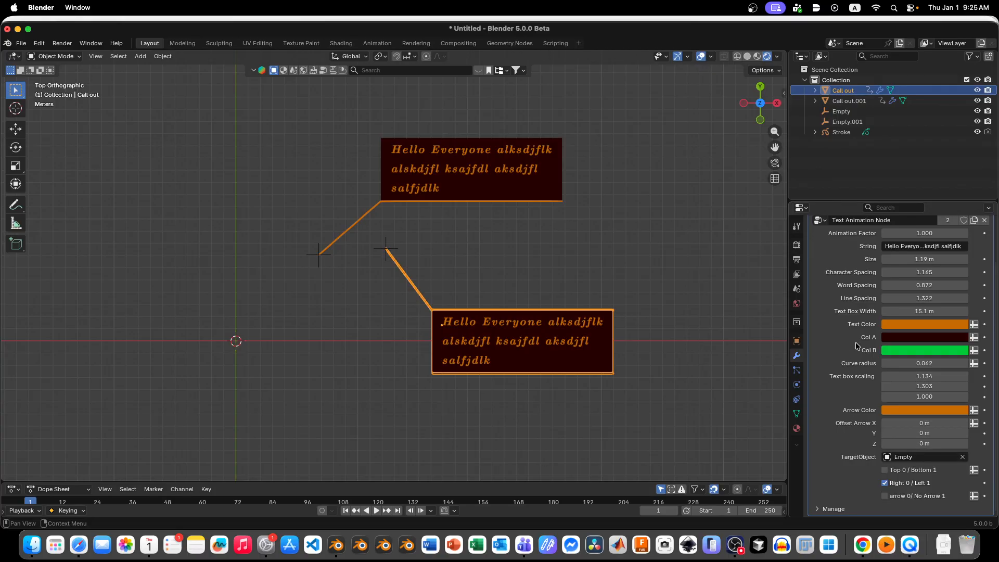
Step: Hide the Stroke object in the viewport
{"action": "left_click", "coordinate": [847, 133]}
{"action": "left_click", "coordinate": [977, 132]}
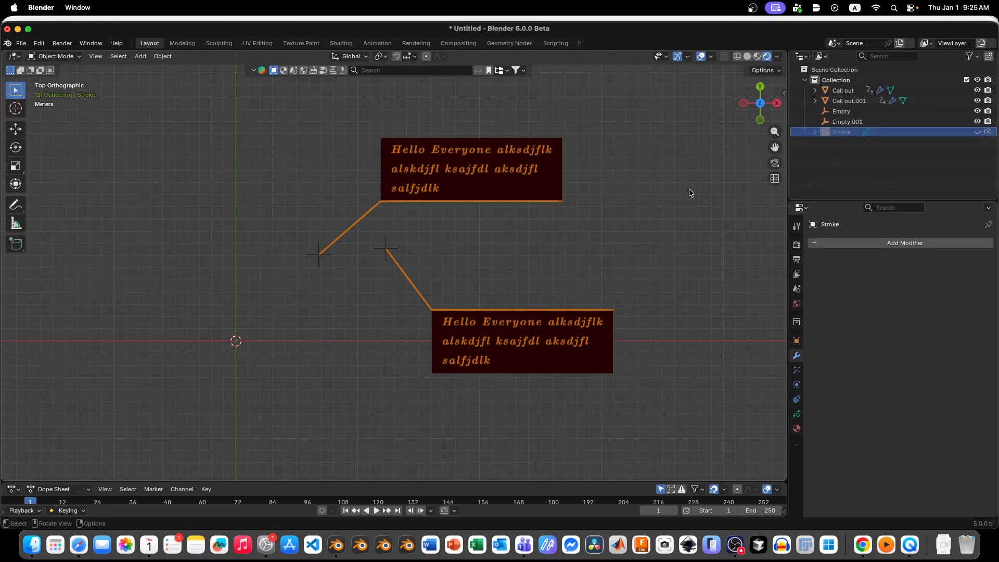
{"action": "scroll", "coordinate": [435, 338], "scroll_direction": "down", "scroll_amount": 5}
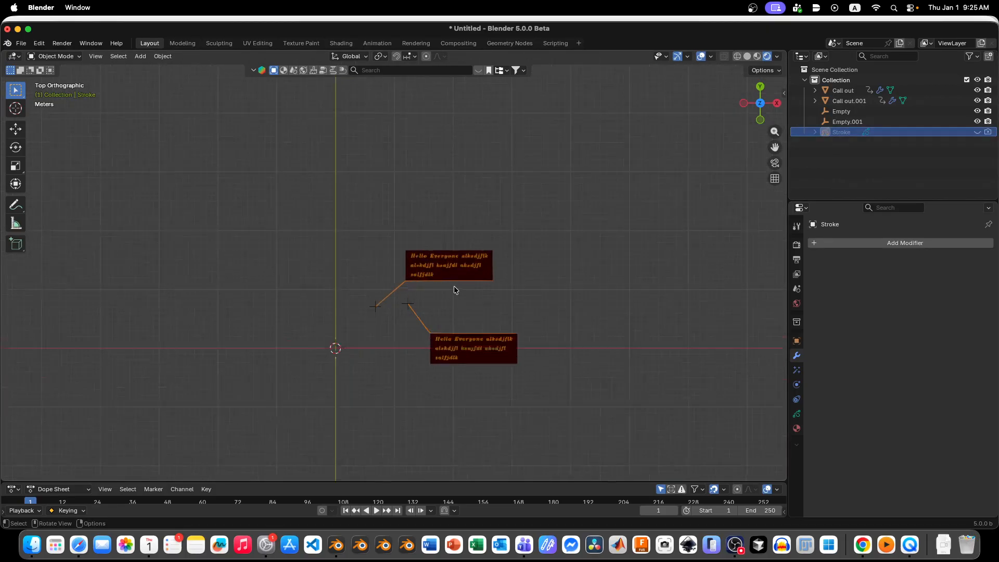
{"action": "scroll", "coordinate": [453, 289], "scroll_direction": "up", "scroll_amount": 6}
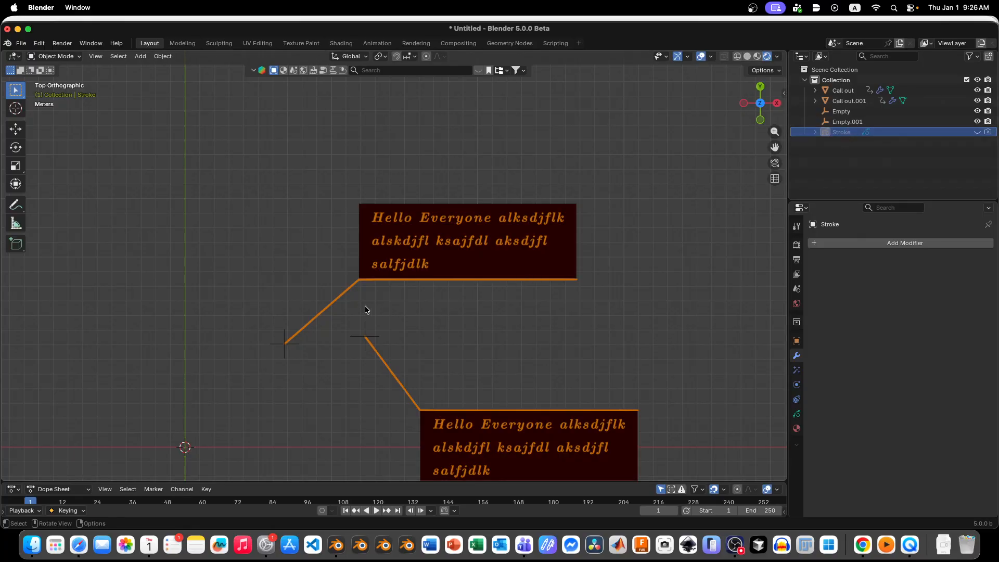
{"action": "left_click", "coordinate": [342, 301]}
{"action": "left_click", "coordinate": [431, 315]}
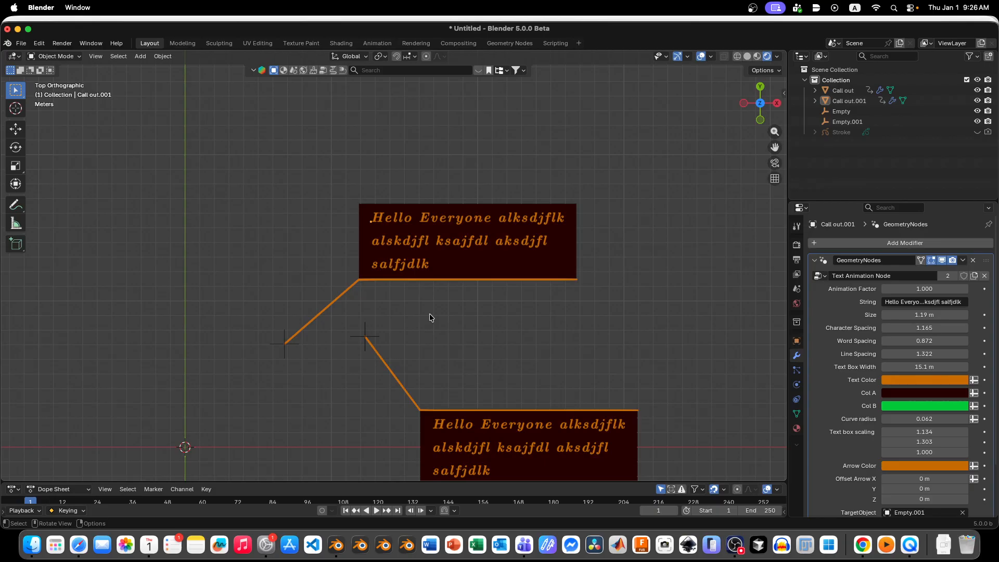
{"action": "left_click", "coordinate": [333, 304]}
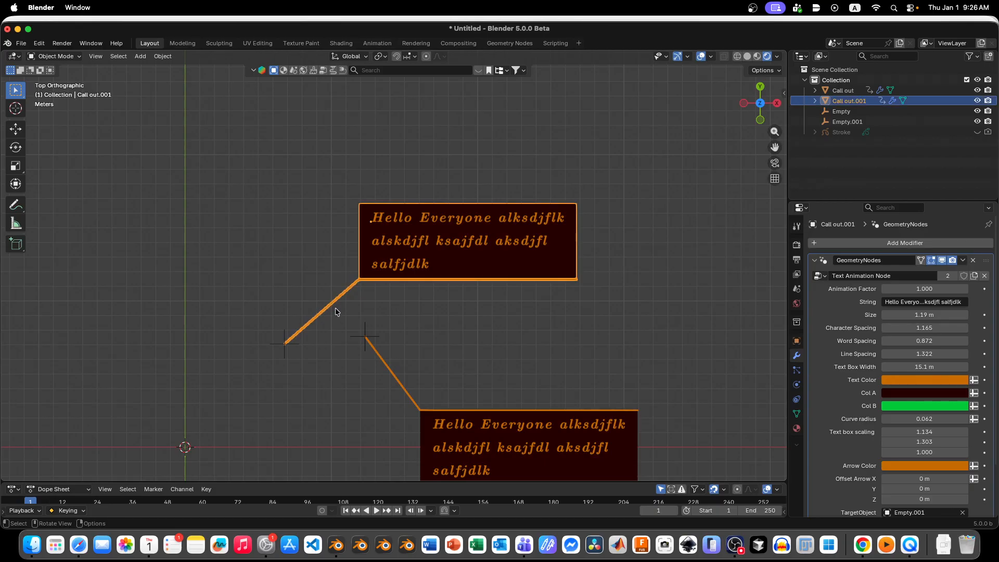
{"action": "left_click", "coordinate": [403, 315]}
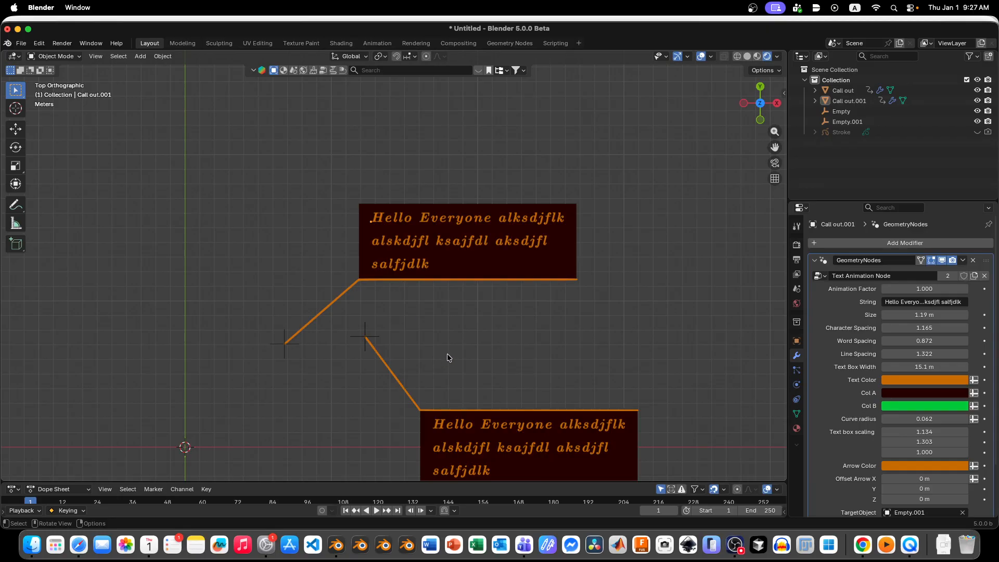
{"action": "scroll", "coordinate": [921, 409], "scroll_direction": "down", "scroll_amount": 3}
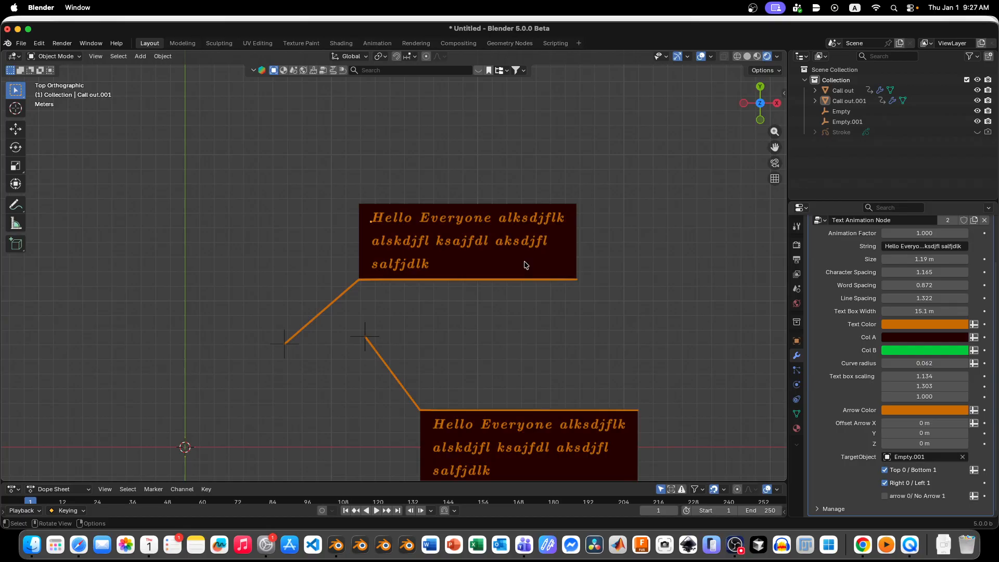
Step: Select the duplicated callout and split the 3D viewport horizontally into two equal areas, one above the other
{"action": "left_click", "coordinate": [495, 250]}
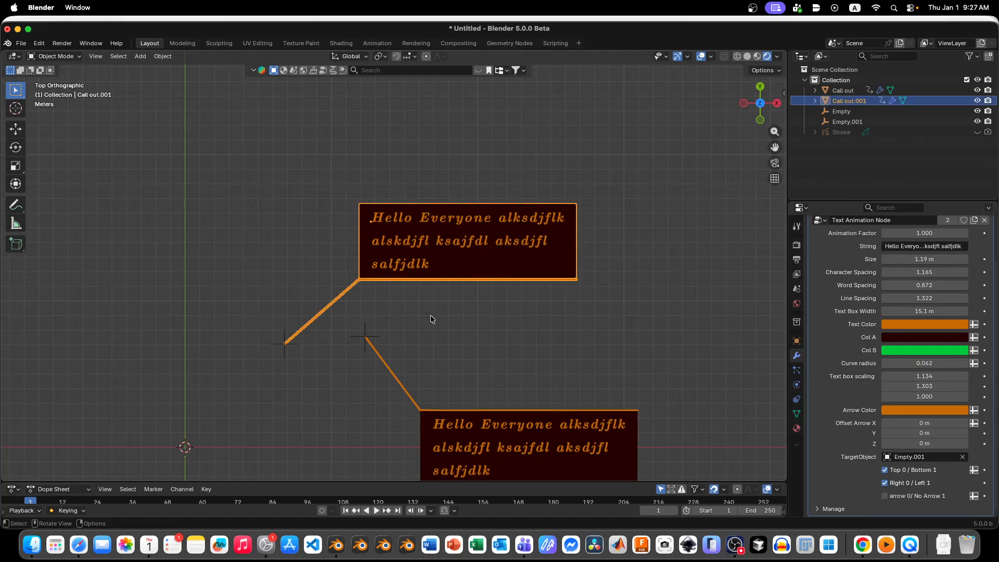
{"action": "right_click", "coordinate": [5, 484]}
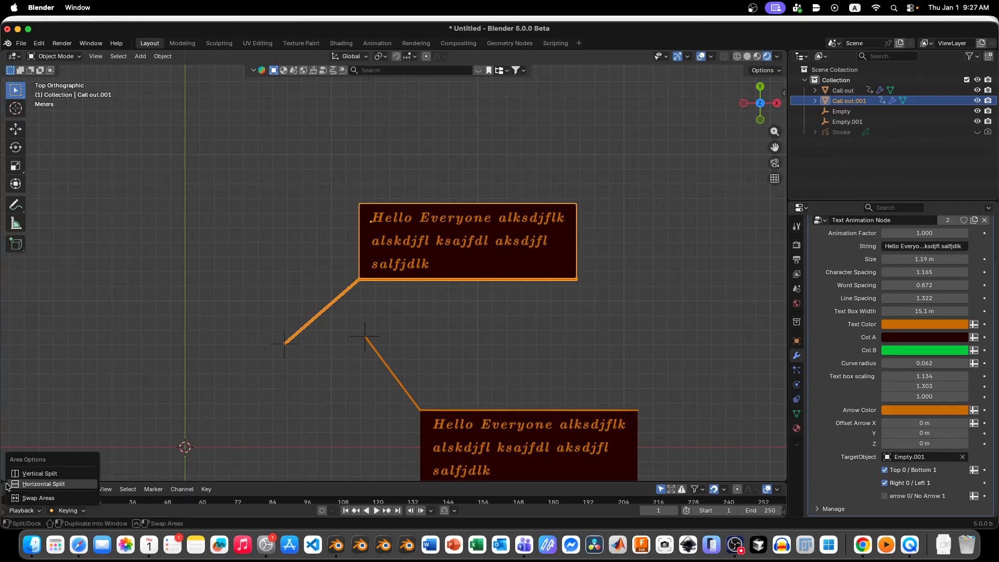
{"action": "left_click", "coordinate": [34, 486]}
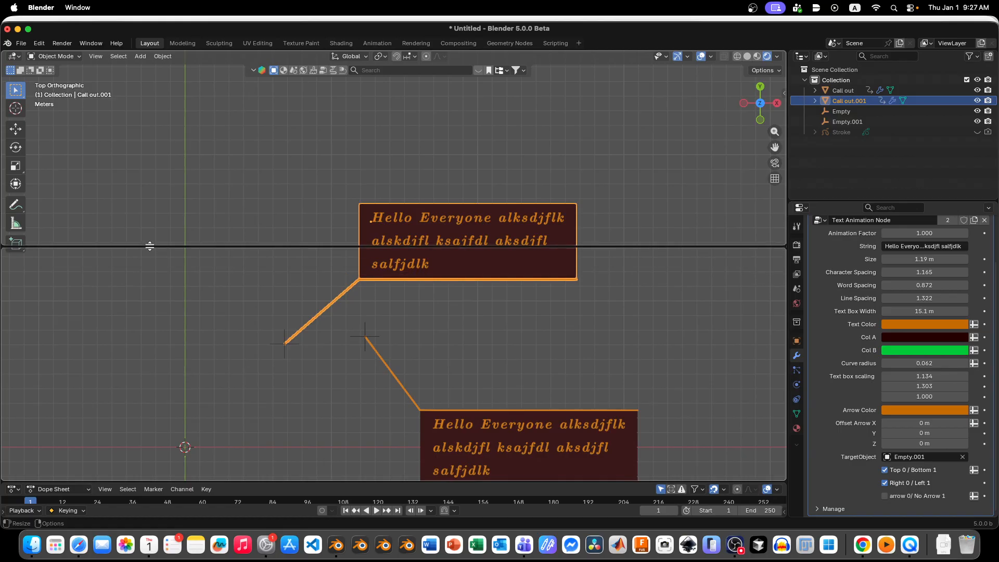
{"action": "left_click", "coordinate": [151, 245]}
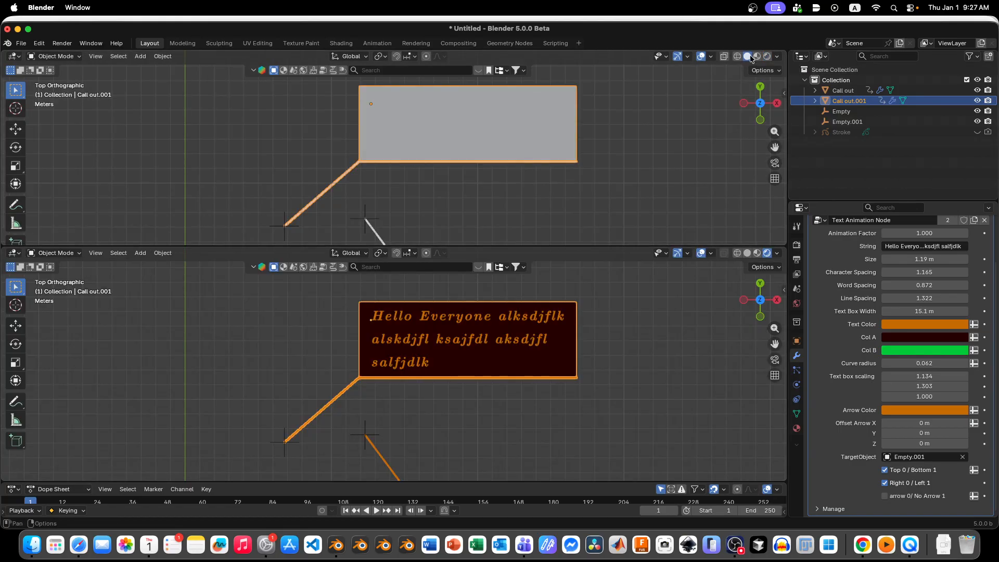
Step: Set the upper viewport to rendered shading and turn the lower area into a Geometry Node Editor
{"action": "left_click", "coordinate": [767, 56]}
{"action": "left_click", "coordinate": [14, 253]}
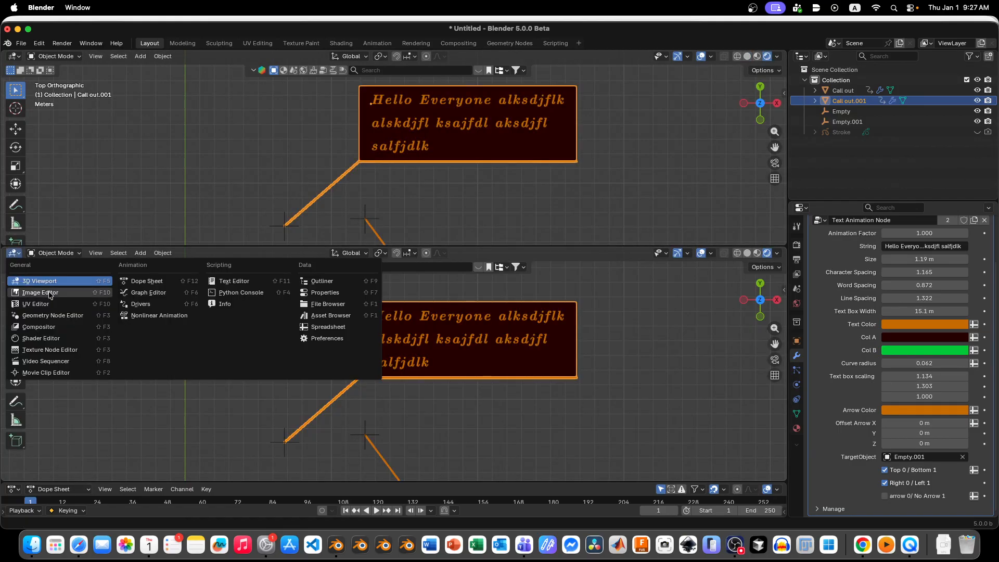
{"action": "left_click", "coordinate": [59, 315]}
Step: Try the CMU Bright SemiBoldOblique font in the String to Curves node, and switch it back to CMU Serif BoldItalic
{"action": "scroll", "coordinate": [219, 314], "scroll_direction": "down", "scroll_amount": 5}
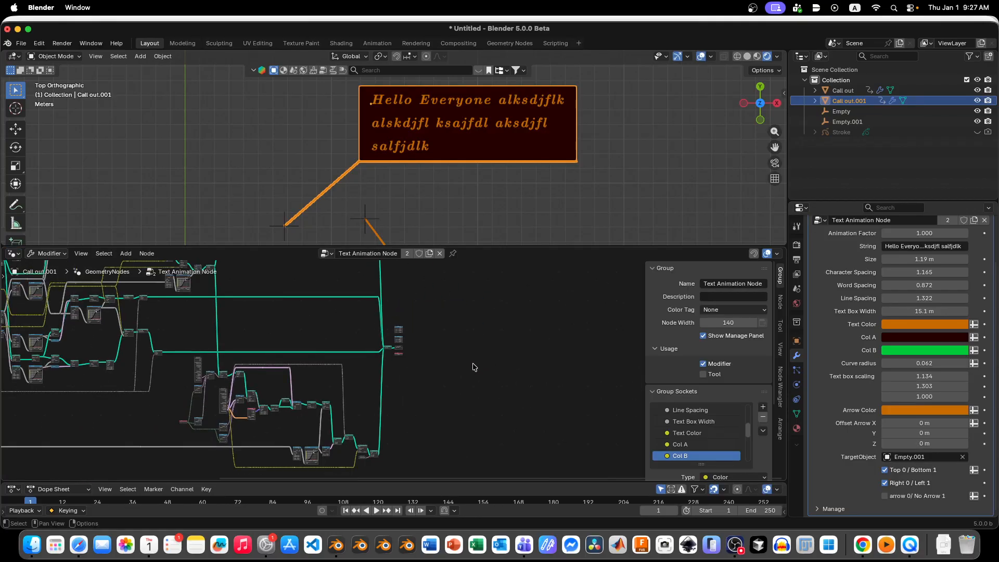
{"action": "scroll", "coordinate": [366, 396], "scroll_direction": "up", "scroll_amount": 3}
{"action": "scroll", "coordinate": [404, 396], "scroll_direction": "down", "scroll_amount": 2}
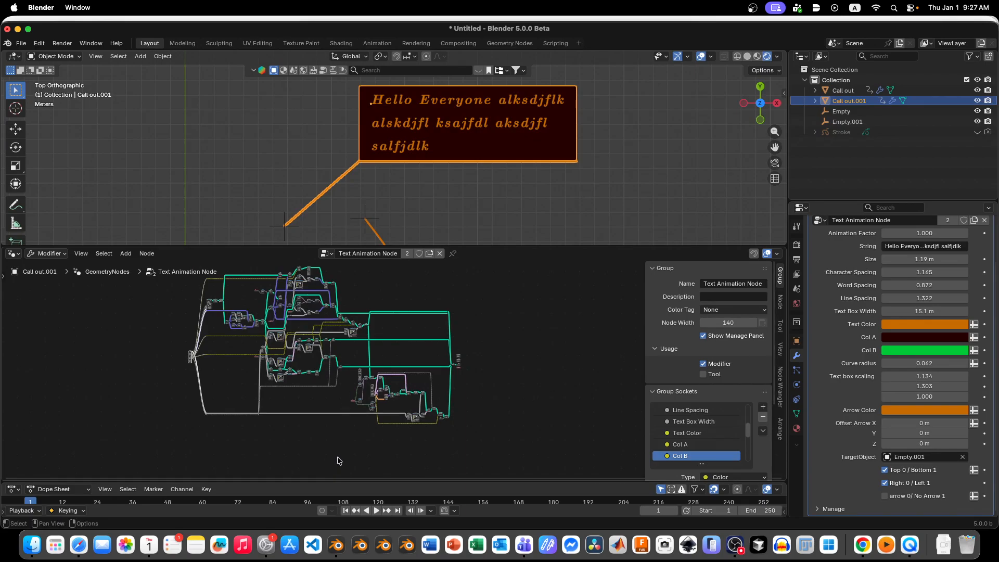
{"action": "scroll", "coordinate": [338, 461], "scroll_direction": "down", "scroll_amount": 1}
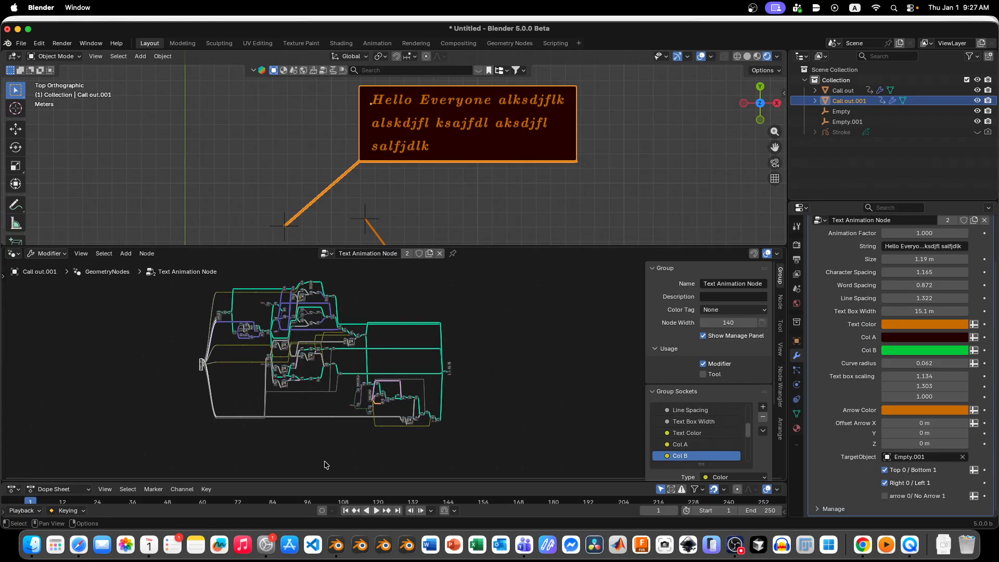
{"action": "scroll", "coordinate": [217, 320], "scroll_direction": "up", "scroll_amount": 8}
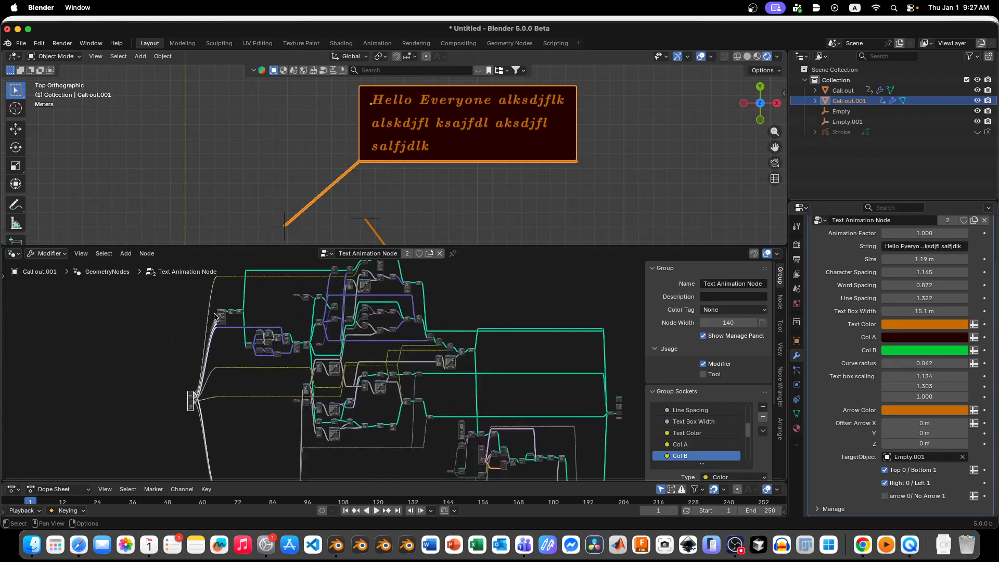
{"action": "scroll", "coordinate": [215, 315], "scroll_direction": "up", "scroll_amount": 8}
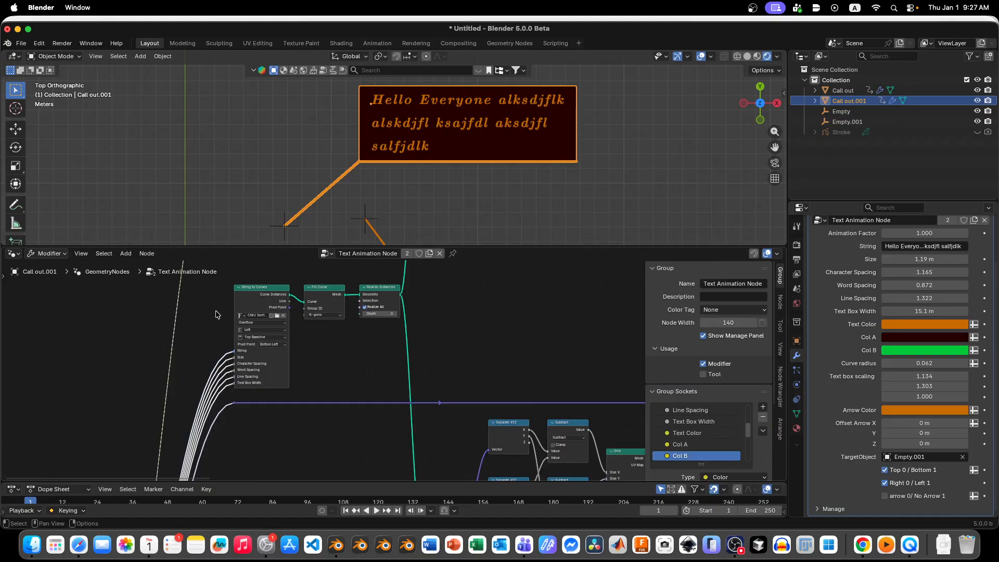
{"action": "scroll", "coordinate": [268, 291], "scroll_direction": "down", "scroll_amount": 5}
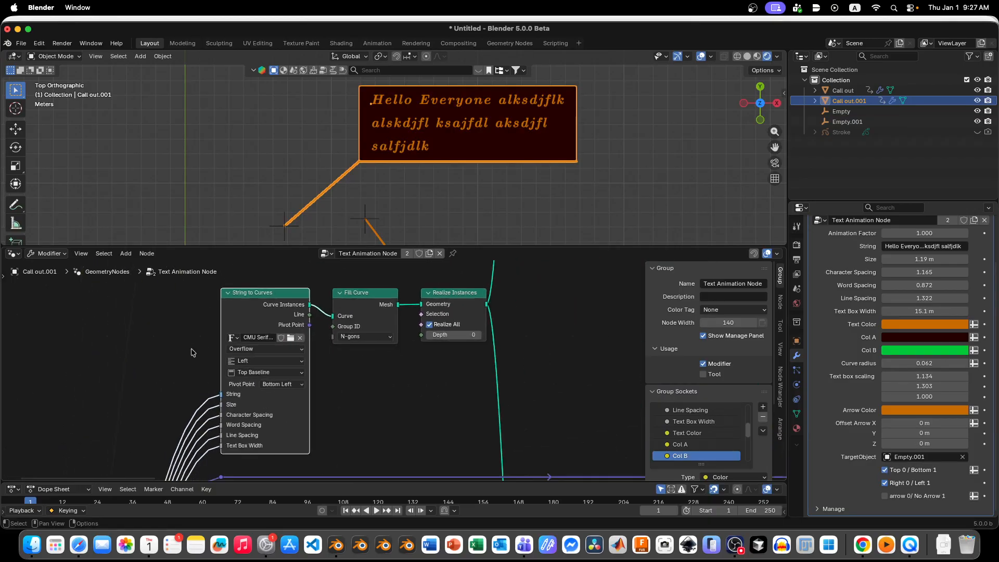
{"action": "scroll", "coordinate": [258, 347], "scroll_direction": "up", "scroll_amount": 4}
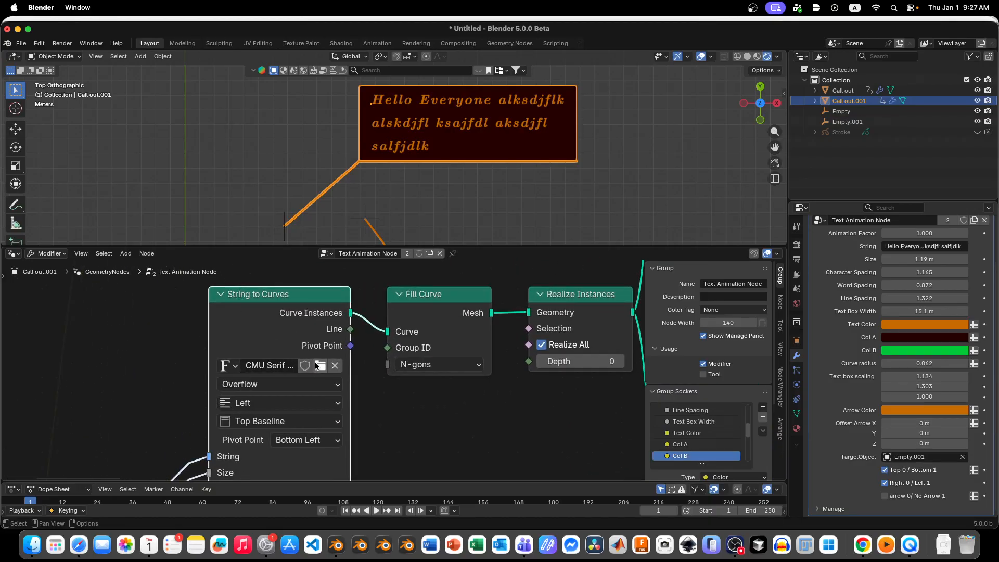
{"action": "left_click", "coordinate": [316, 369]}
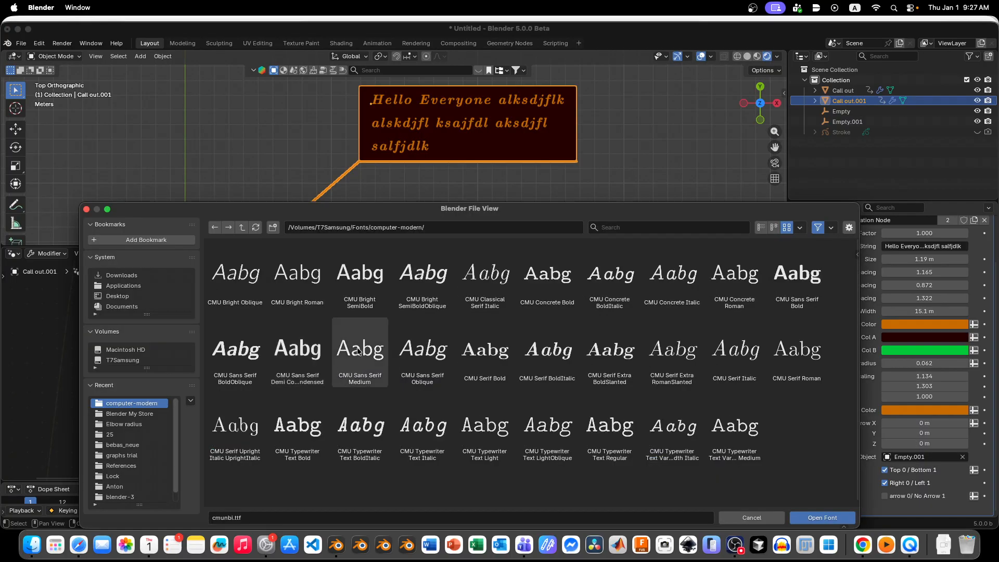
{"action": "double_click", "coordinate": [425, 278]}
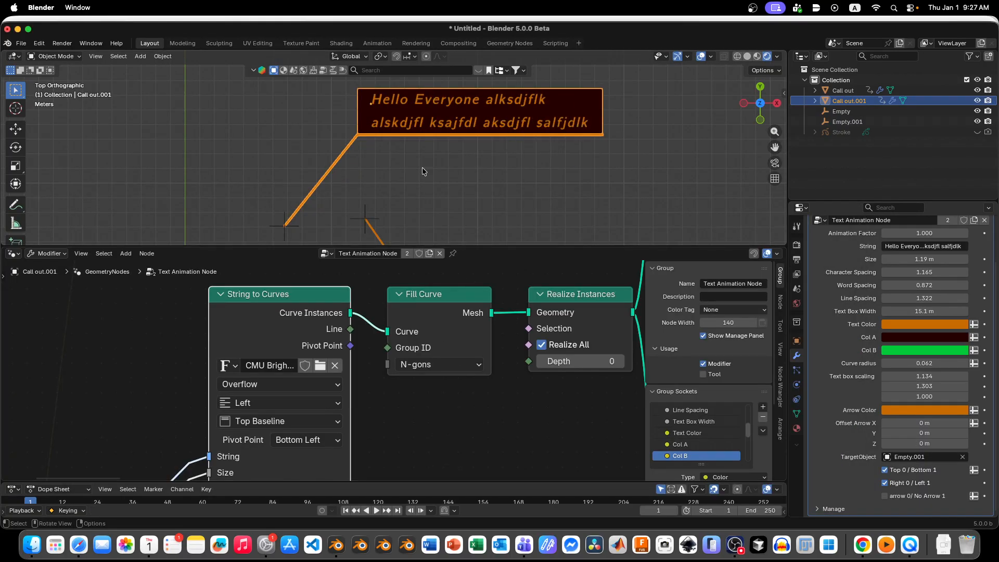
{"action": "left_click", "coordinate": [228, 365]}
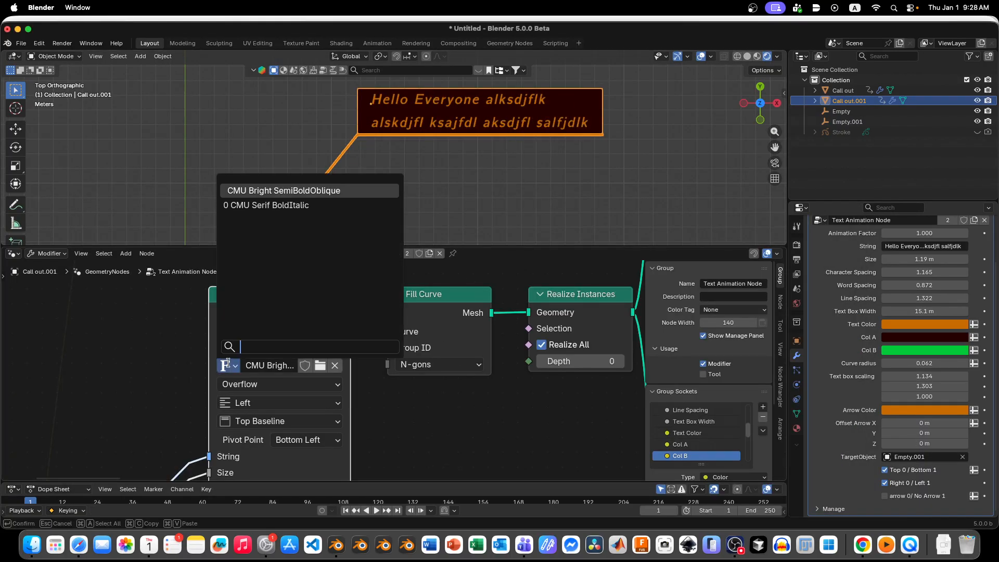
{"action": "left_click", "coordinate": [262, 205]}
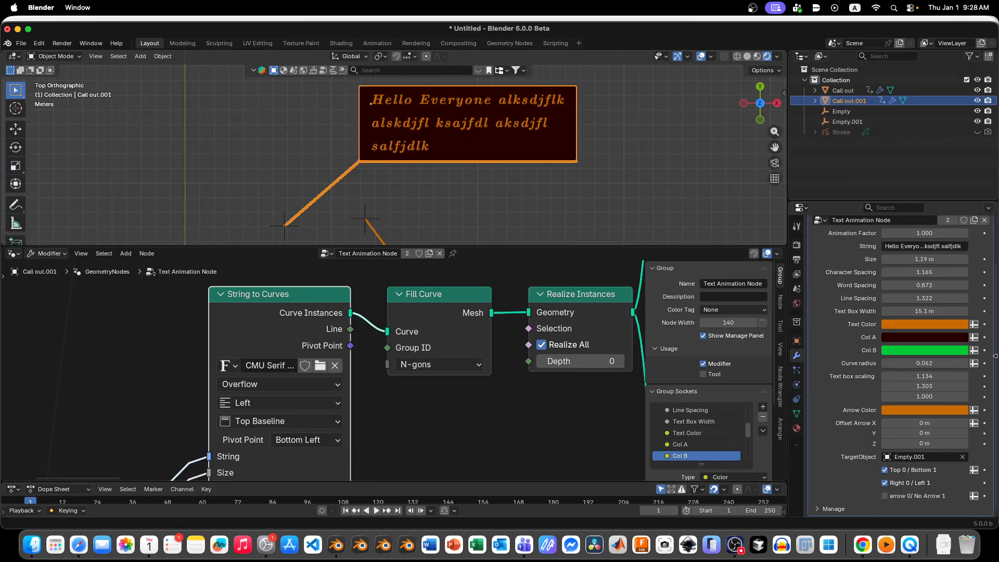
Step: Examine the whole Text Animation Node tree and the String to Curves node's place in it
{"action": "scroll", "coordinate": [284, 329], "scroll_direction": "down", "scroll_amount": 8}
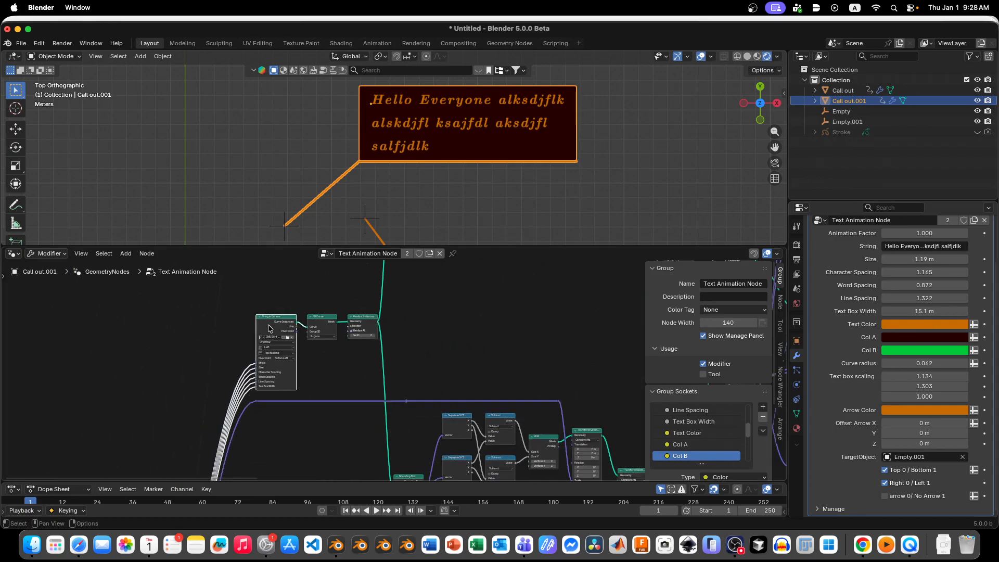
{"action": "left_click", "coordinate": [13, 254]}
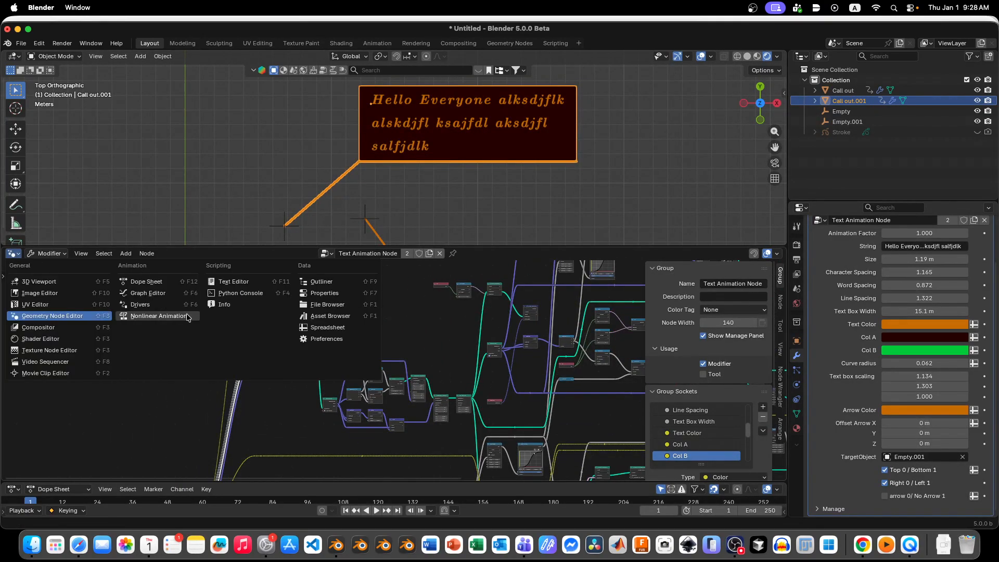
{"action": "left_click", "coordinate": [9, 253]}
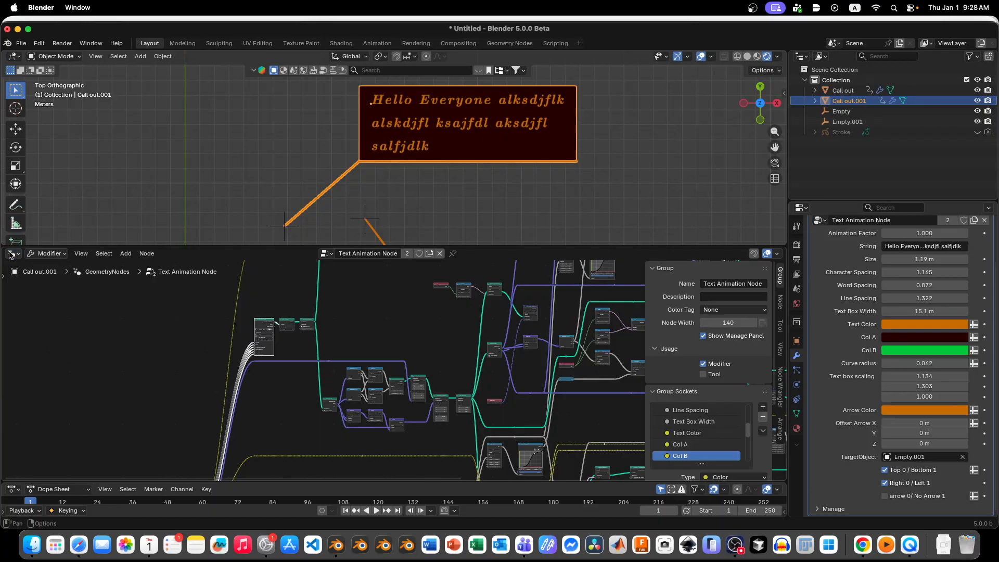
{"action": "scroll", "coordinate": [276, 333], "scroll_direction": "down", "scroll_amount": 6}
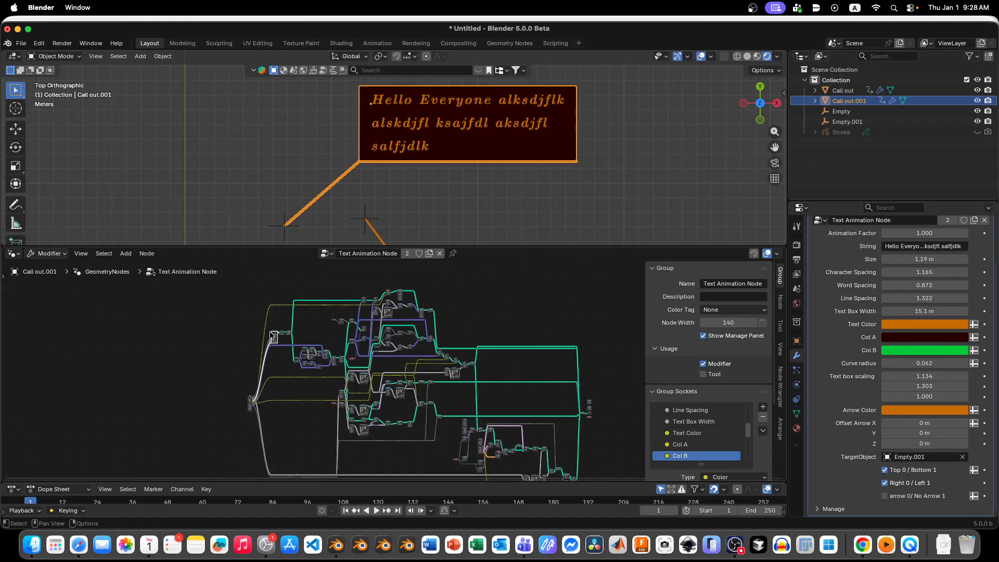
{"action": "scroll", "coordinate": [270, 329], "scroll_direction": "up", "scroll_amount": 7}
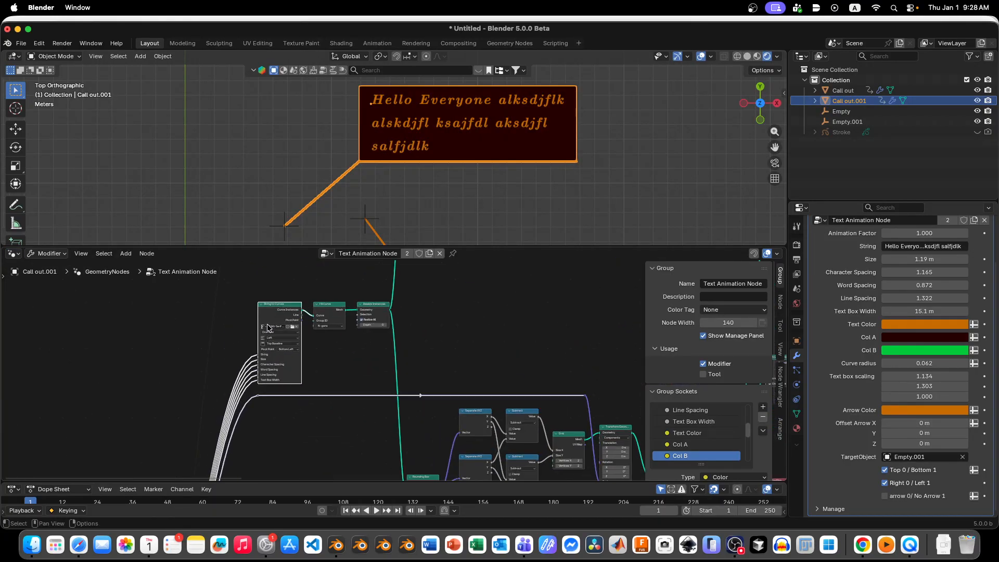
{"action": "scroll", "coordinate": [269, 329], "scroll_direction": "up", "scroll_amount": 5}
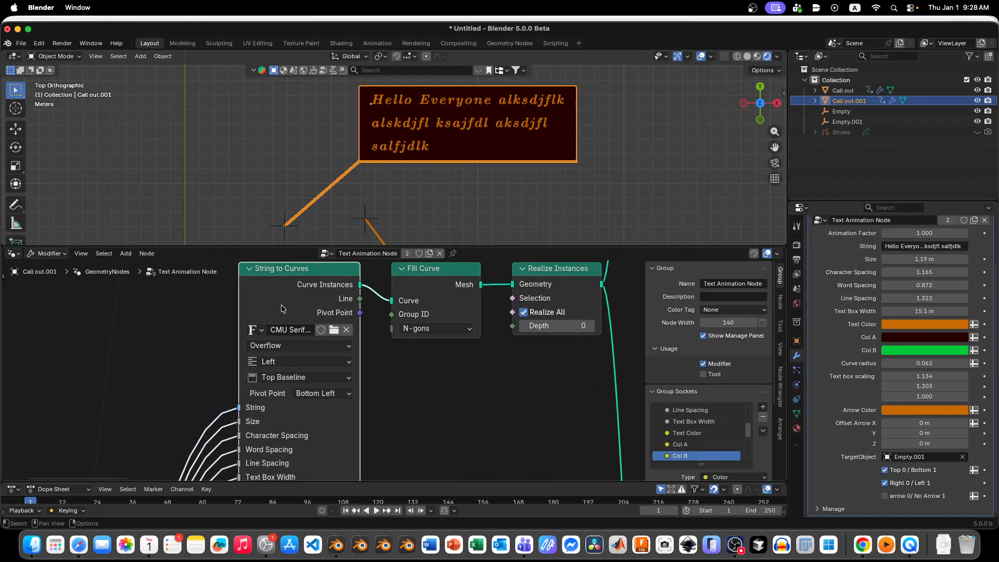
{"action": "scroll", "coordinate": [282, 308], "scroll_direction": "up", "scroll_amount": 3}
Step: Alternate the String to Curves font twice between CMU Bright SemiBoldOblique and CMU Serif BoldItalic, ending on CMU Serif BoldItalic
{"action": "left_click", "coordinate": [250, 336]}
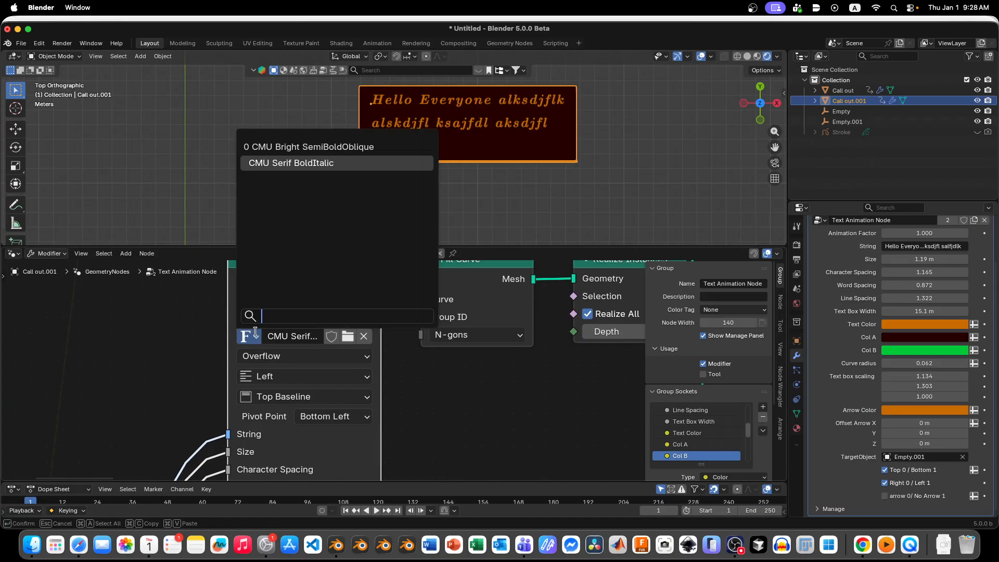
{"action": "left_click", "coordinate": [281, 147]}
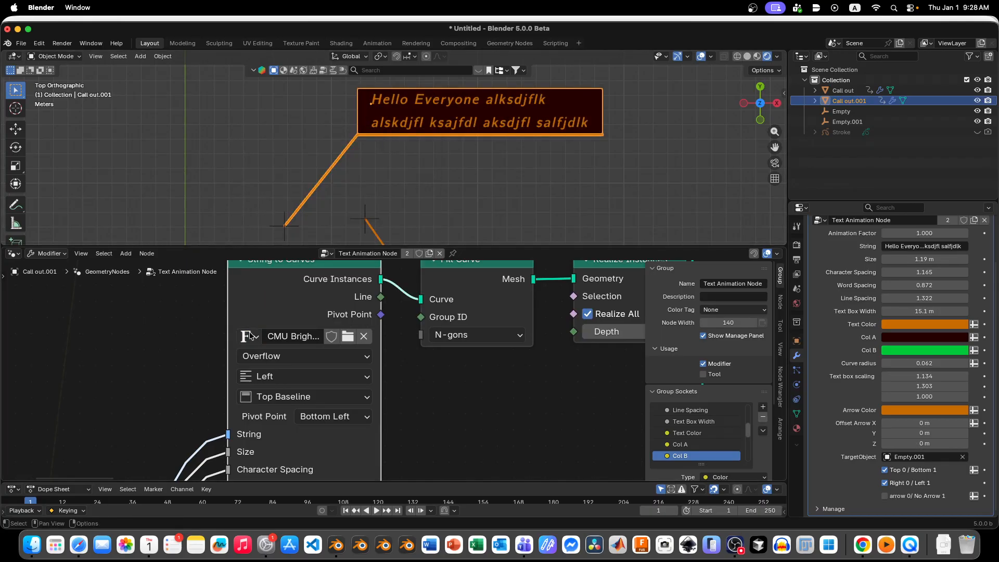
{"action": "left_click", "coordinate": [249, 335]}
{"action": "left_click", "coordinate": [291, 162]}
{"action": "scroll", "coordinate": [263, 149], "scroll_direction": "down", "scroll_amount": 4}
{"action": "scroll", "coordinate": [270, 172], "scroll_direction": "up", "scroll_amount": 1}
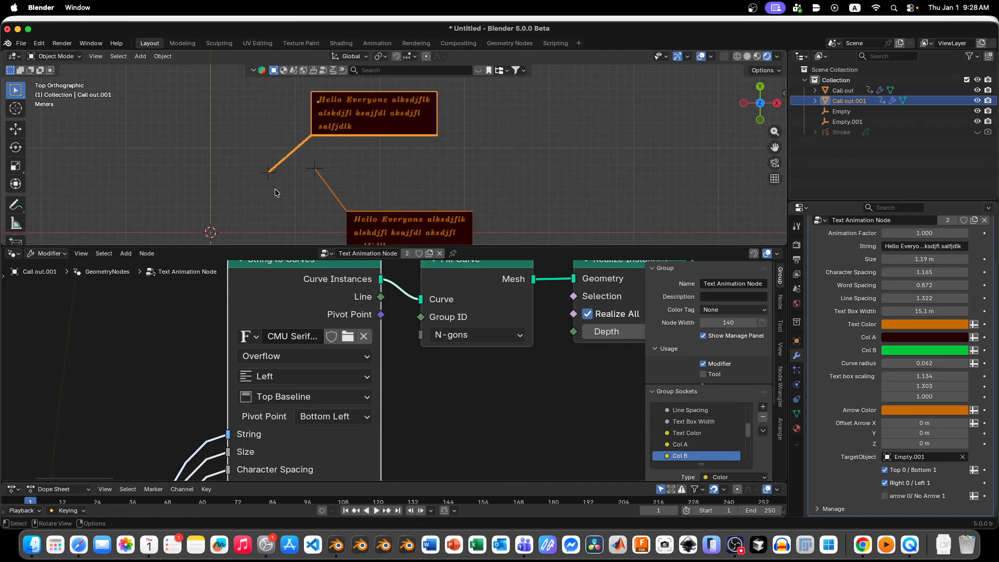
{"action": "left_click", "coordinate": [249, 335]}
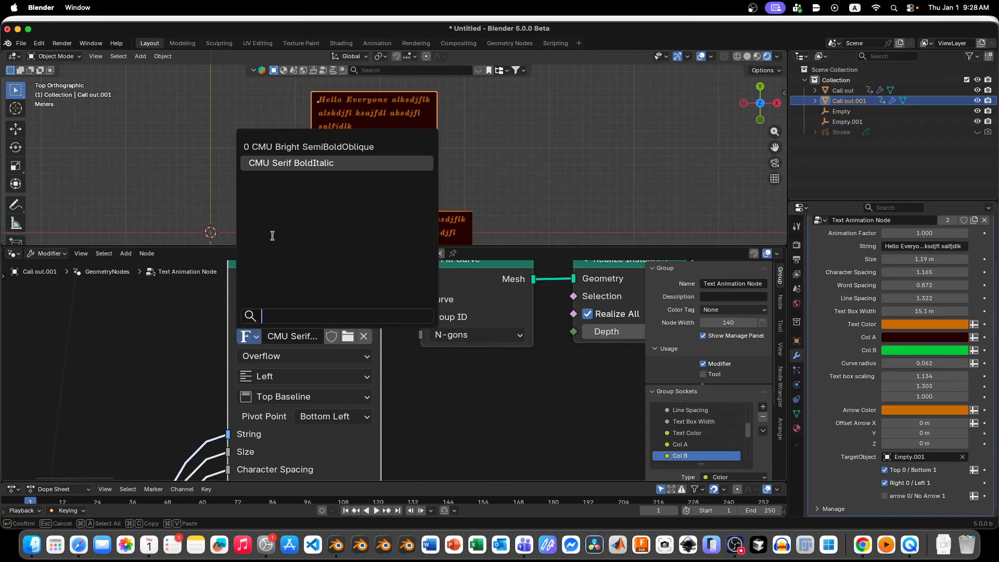
{"action": "left_click", "coordinate": [284, 148]}
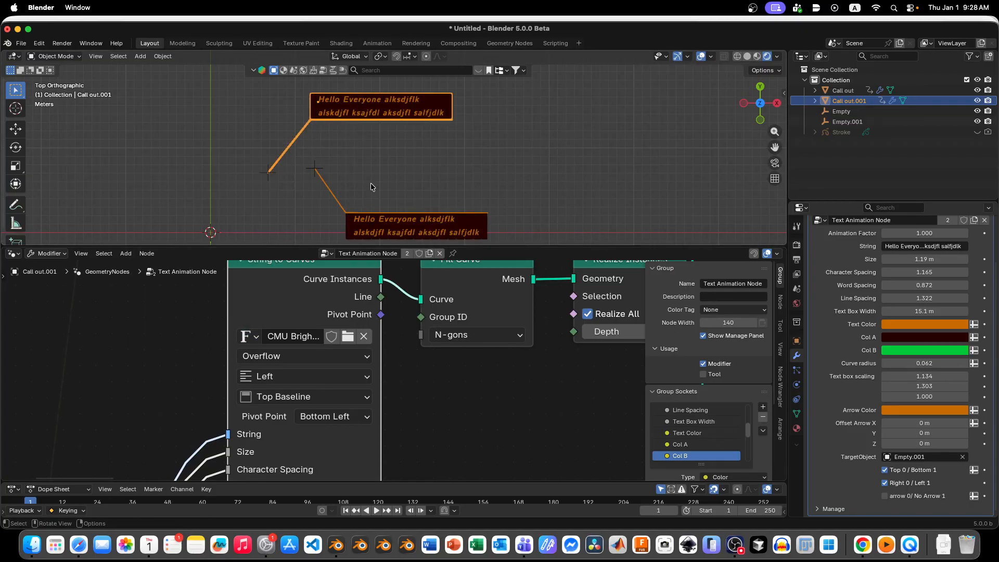
{"action": "left_click", "coordinate": [256, 339]}
{"action": "left_click", "coordinate": [292, 163]}
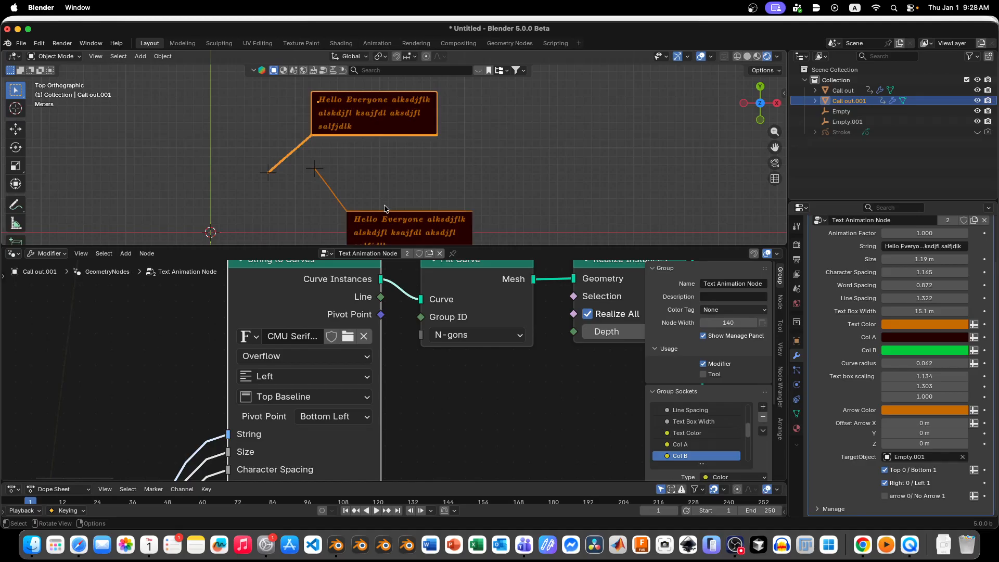
Step: Make the duplicated callout's Text Animation Node group single-user and set its String to Curves font to CMU Bright SemiBoldOblique
{"action": "left_click", "coordinate": [409, 254]}
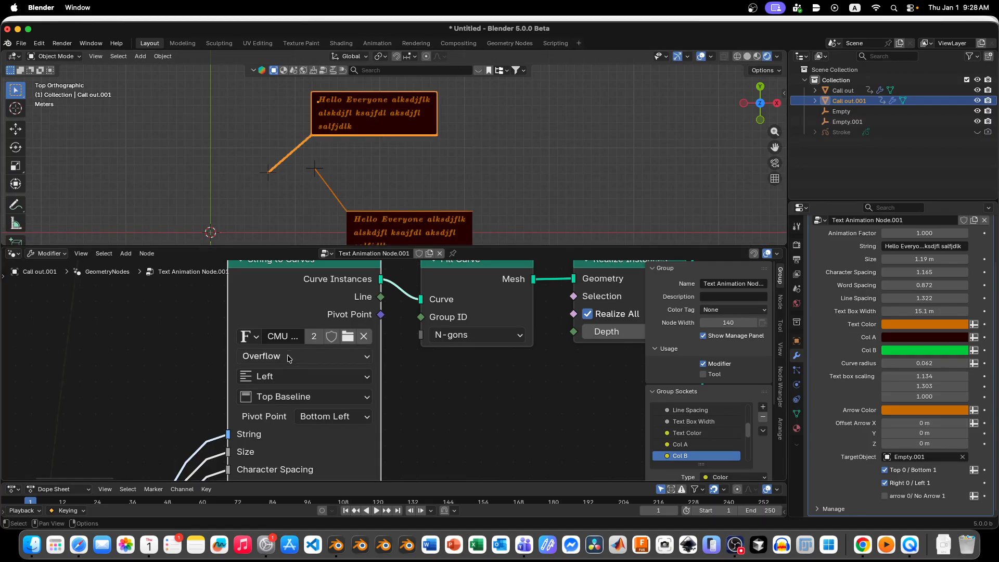
{"action": "left_click", "coordinate": [256, 339]}
{"action": "left_click", "coordinate": [292, 148]}
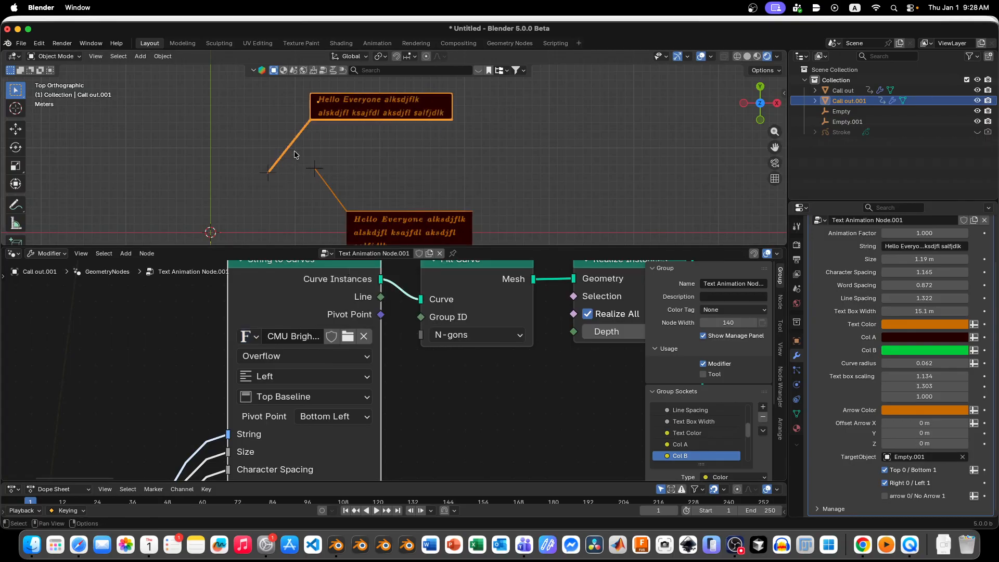
{"action": "scroll", "coordinate": [359, 125], "scroll_direction": "up", "scroll_amount": 2}
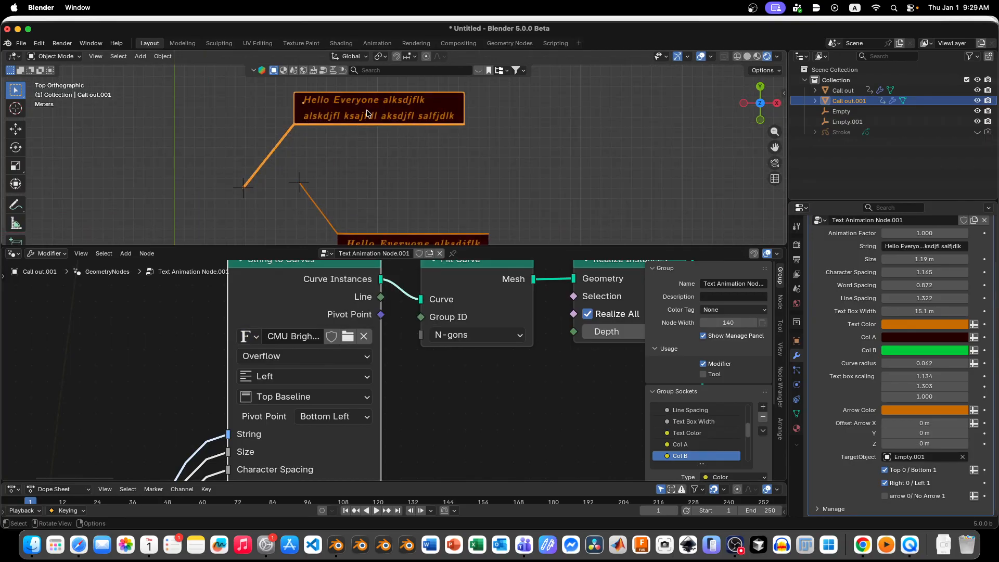
{"action": "scroll", "coordinate": [367, 113], "scroll_direction": "down", "scroll_amount": 5}
{"action": "scroll", "coordinate": [398, 167], "scroll_direction": "up", "scroll_amount": 4}
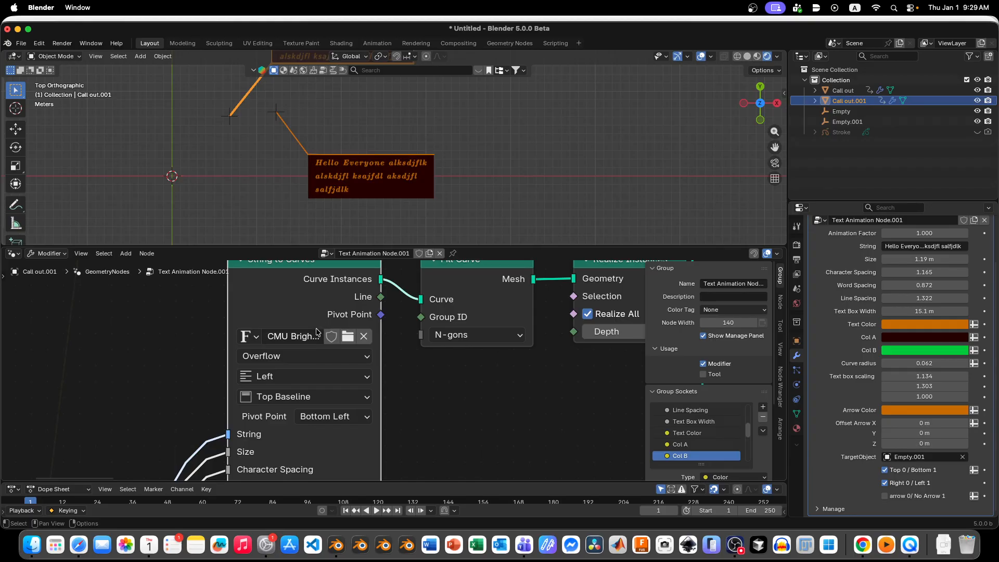
Step: Load CMU Classical Serif Italic from the computer-modern fonts folder into the String to Curves node
{"action": "left_click", "coordinate": [348, 336]}
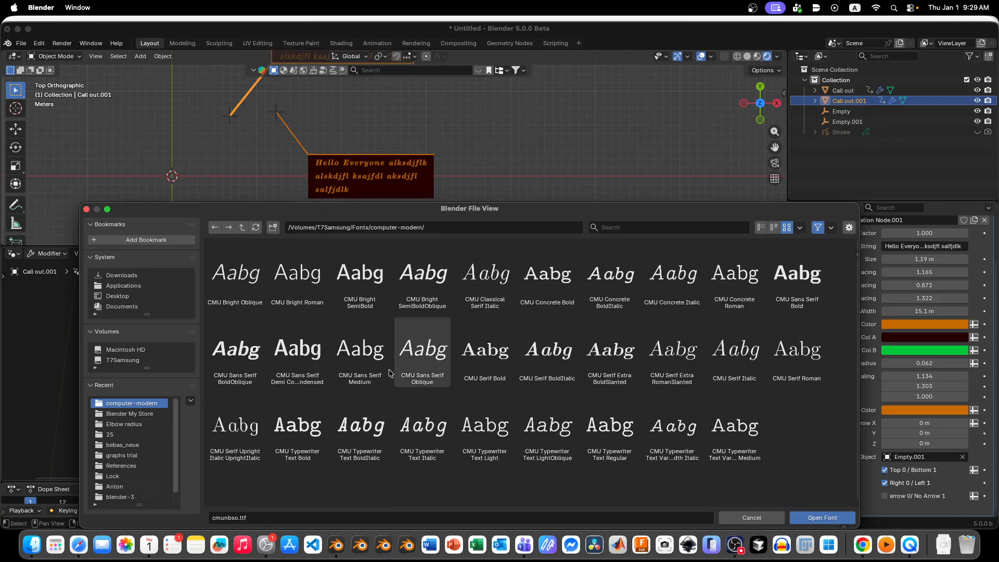
{"action": "double_click", "coordinate": [492, 287]}
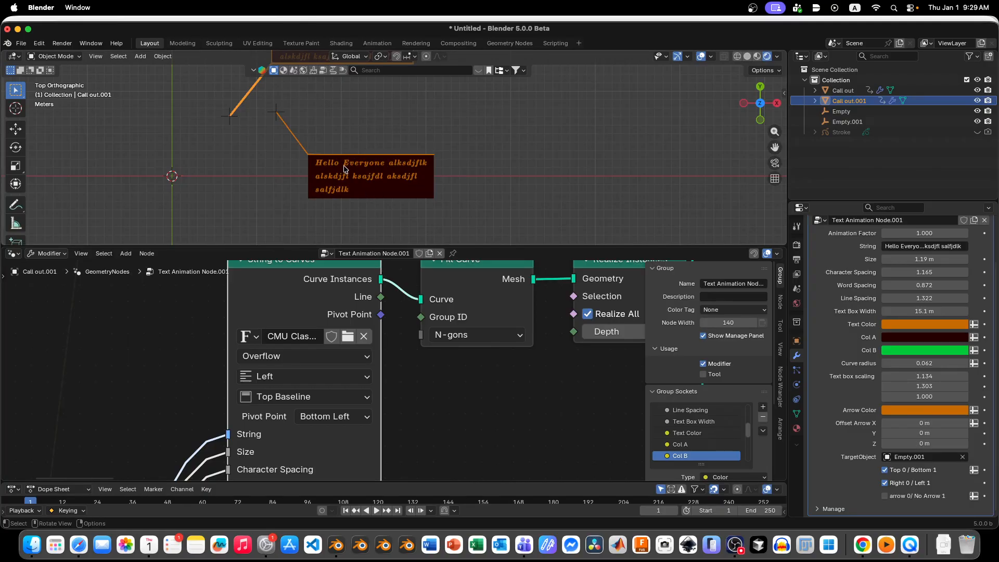
{"action": "scroll", "coordinate": [989, 286], "scroll_direction": "up", "scroll_amount": 4}
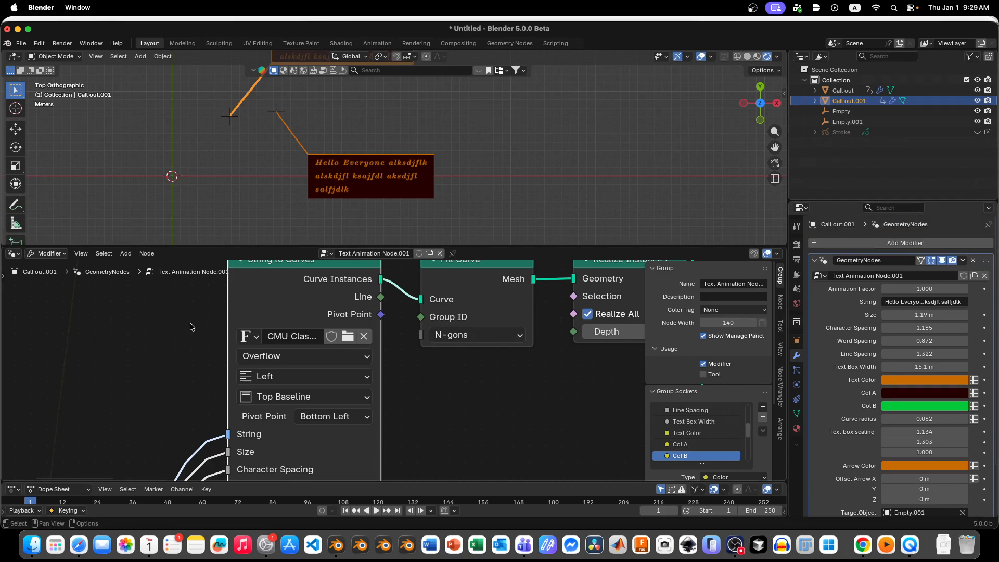
Step: Enlarge the Geometry Node Editor area slightly, and browse the computer-modern font files without loading another font
{"action": "left_click_drag", "start_coordinate": [166, 247], "coordinate": [166, 228]}
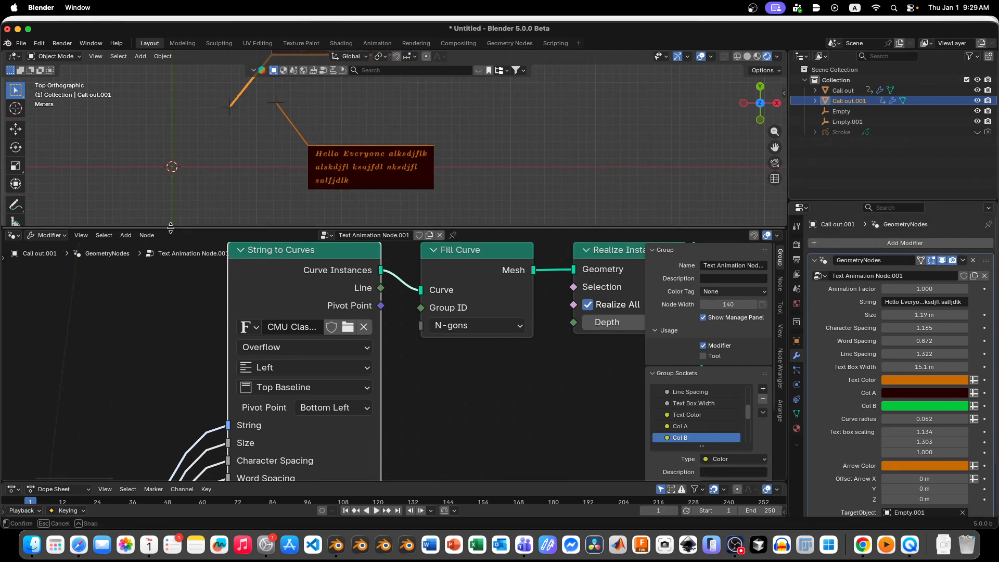
{"action": "scroll", "coordinate": [245, 288], "scroll_direction": "down", "scroll_amount": 2}
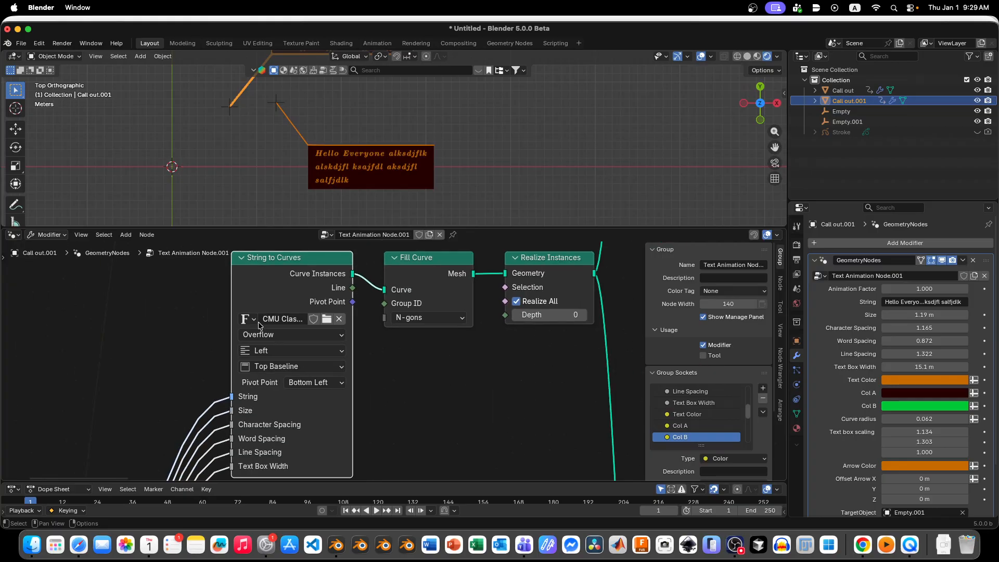
{"action": "left_click", "coordinate": [326, 318]}
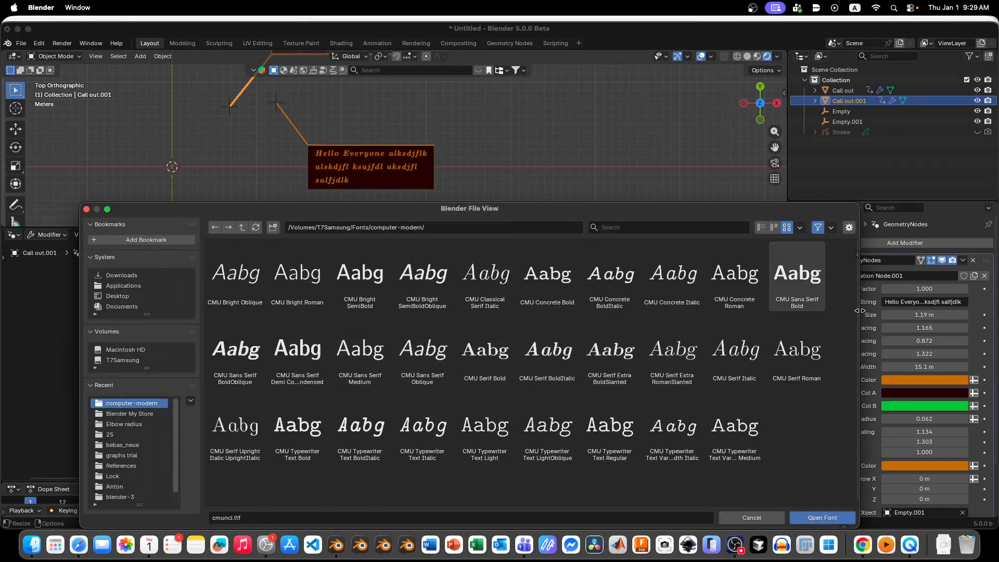
{"action": "left_click", "coordinate": [753, 518]}
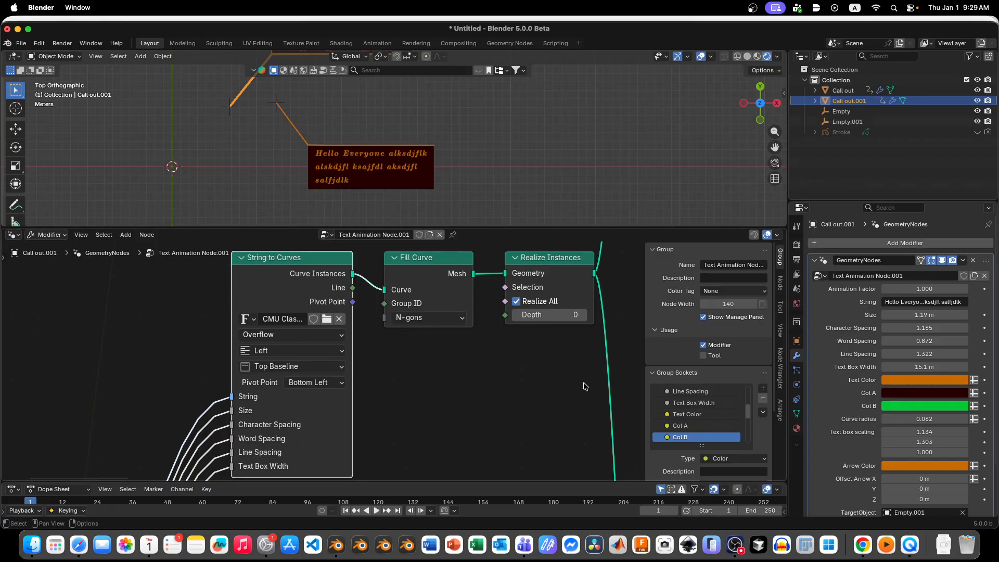
{"action": "left_click", "coordinate": [734, 545]}
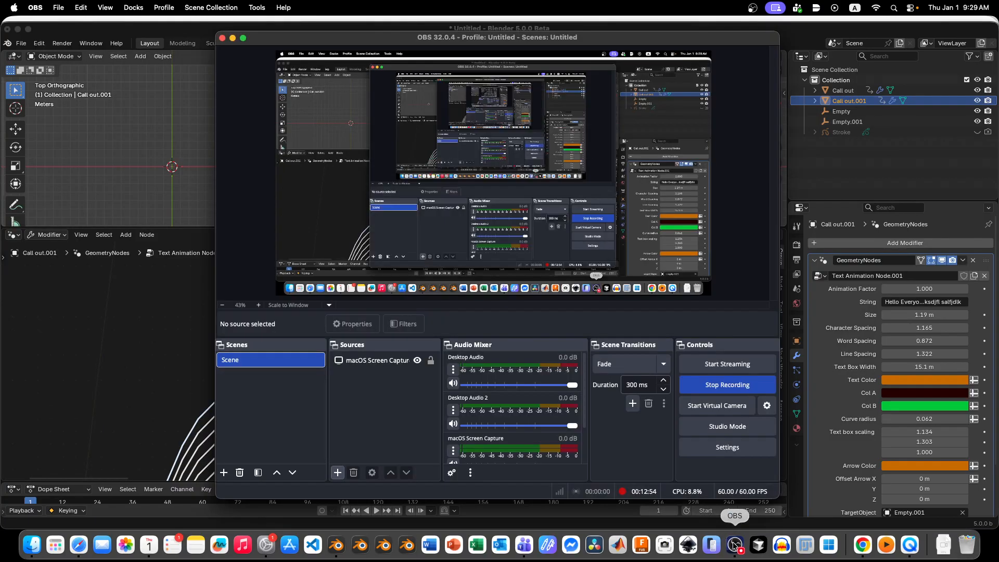